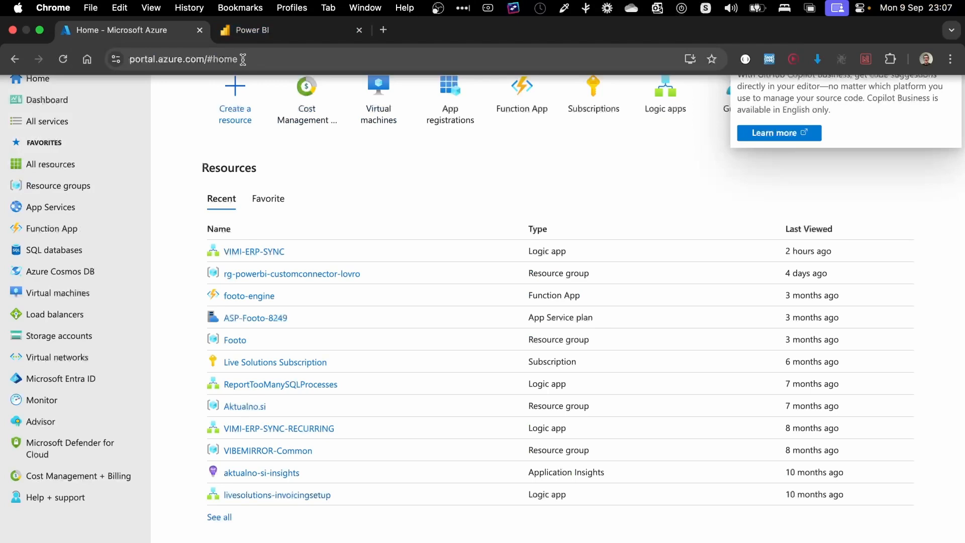
Step: Start a new virtual machine in a new resource group named test-xero-pbi-gw
drag(130, 59, 242, 64)
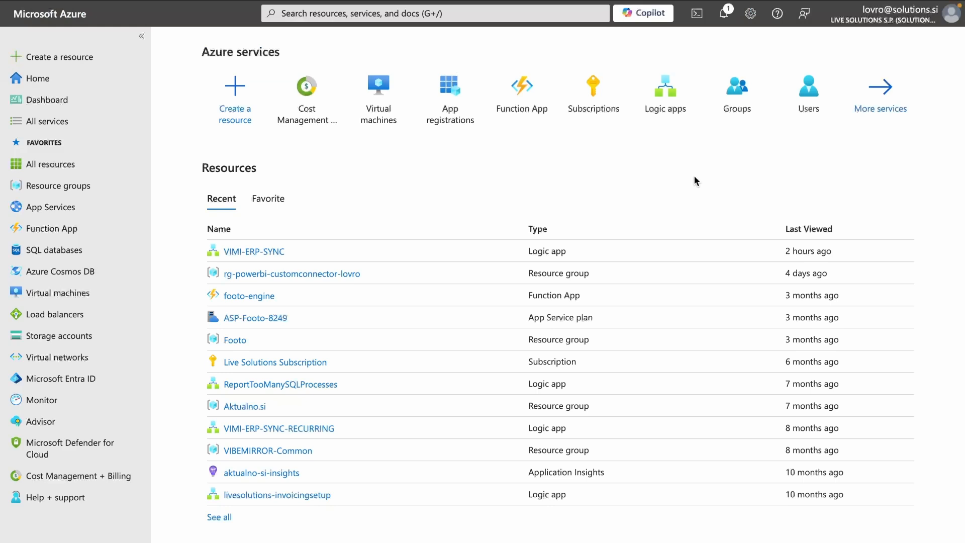
click(231, 98)
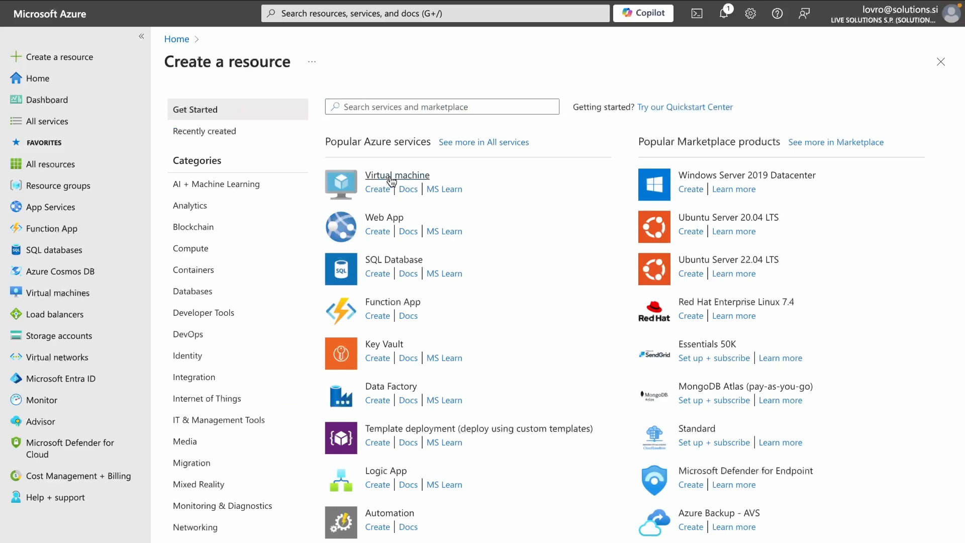
click(388, 174)
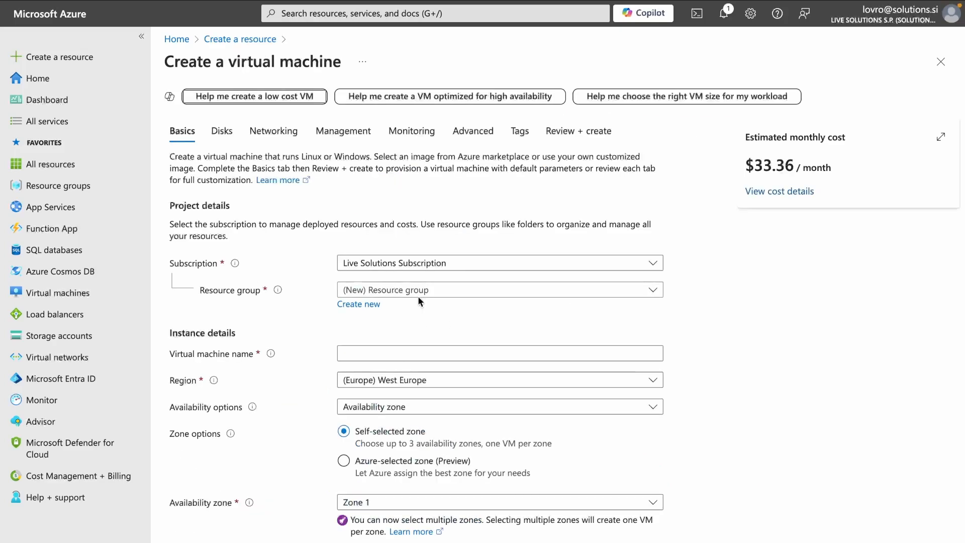
click(357, 305)
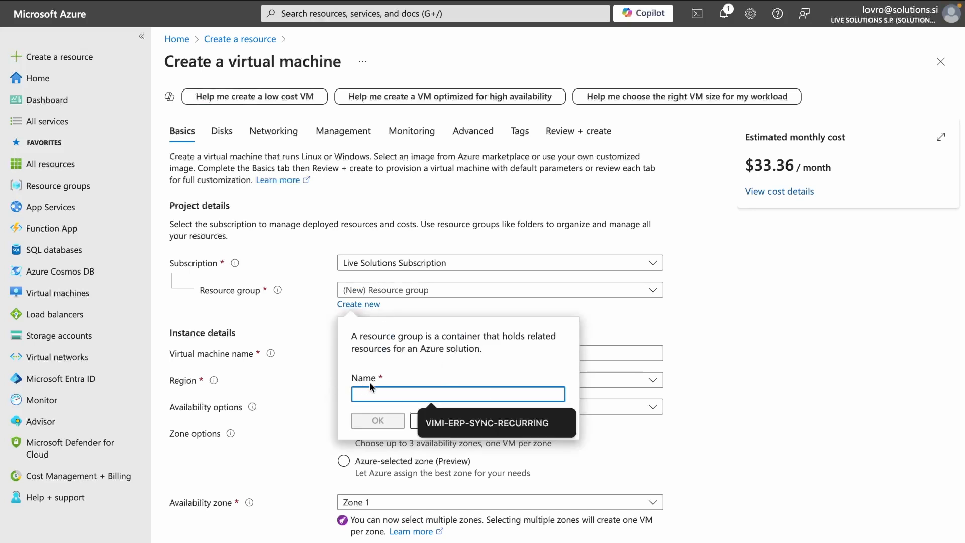
text(test-xero-p)
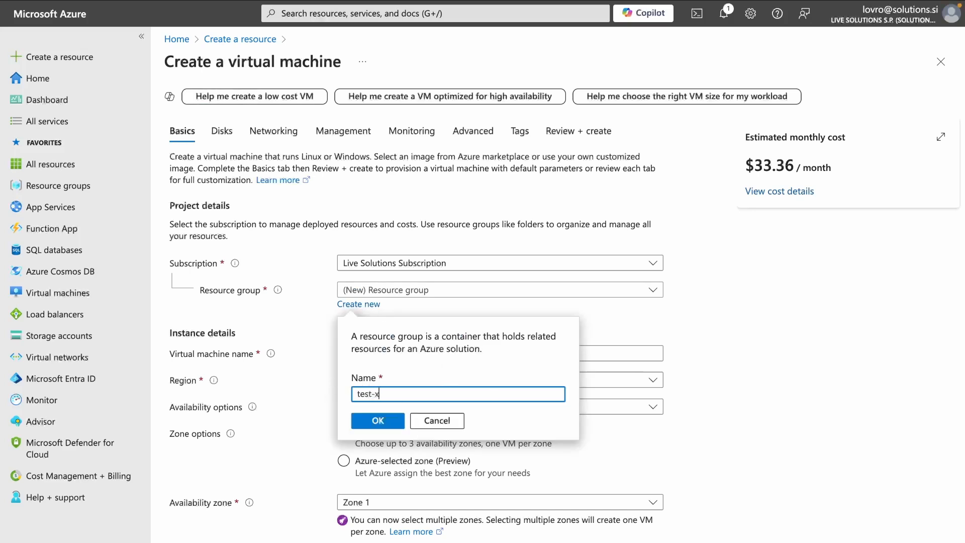
text(bi-gw)
drag(443, 396, 355, 397)
click(426, 394)
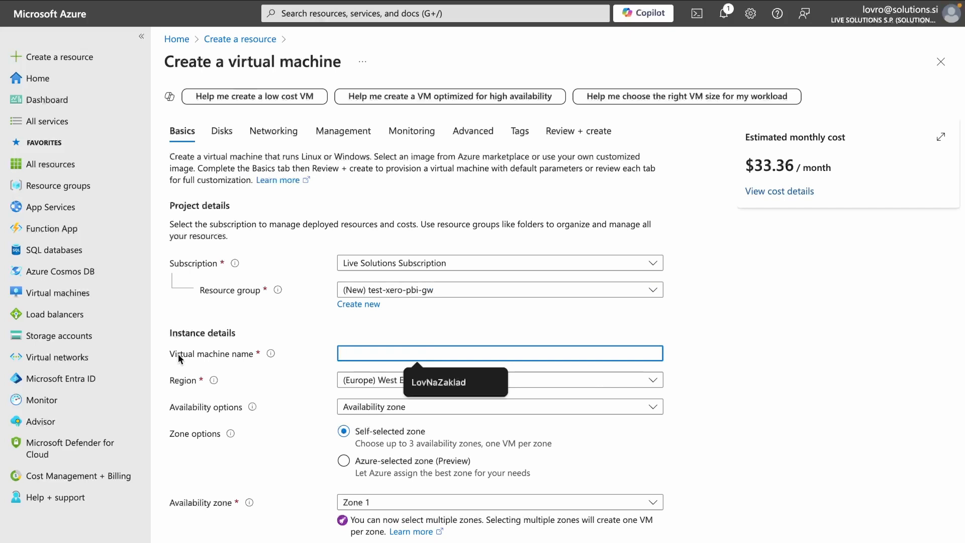
Step: Name the VM XeroGW007 and keep the (Europe) West Europe region
click(413, 356)
text(XeroGW)
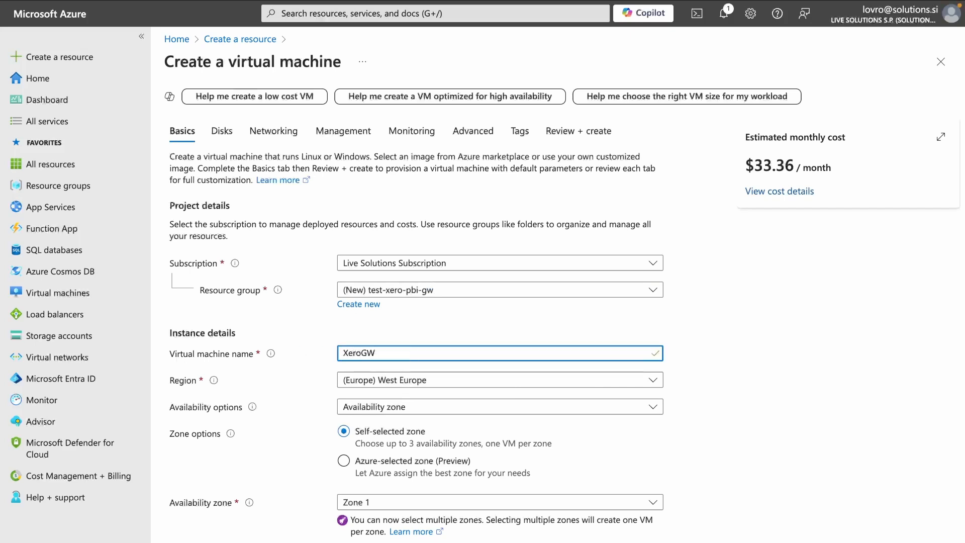
text(007)
click(469, 385)
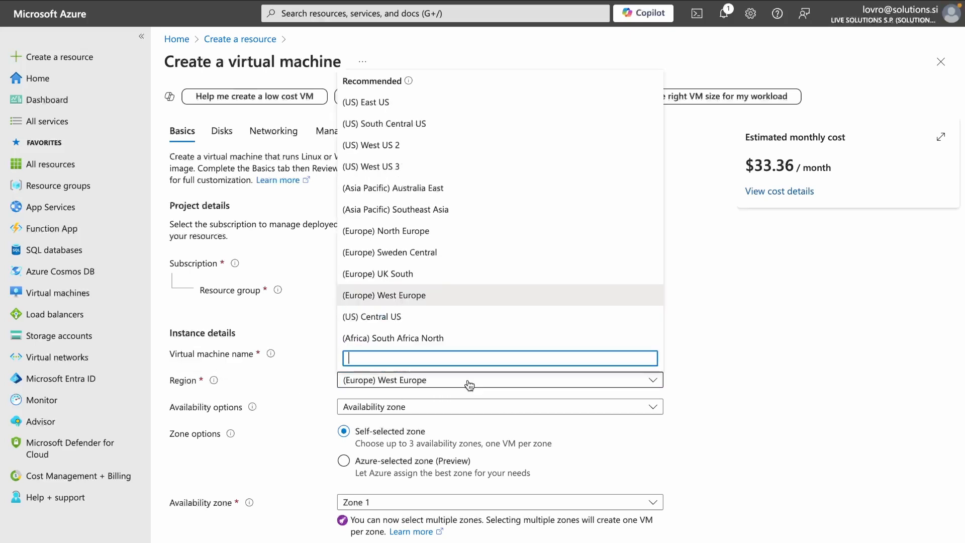
scroll(472, 215, down, 3)
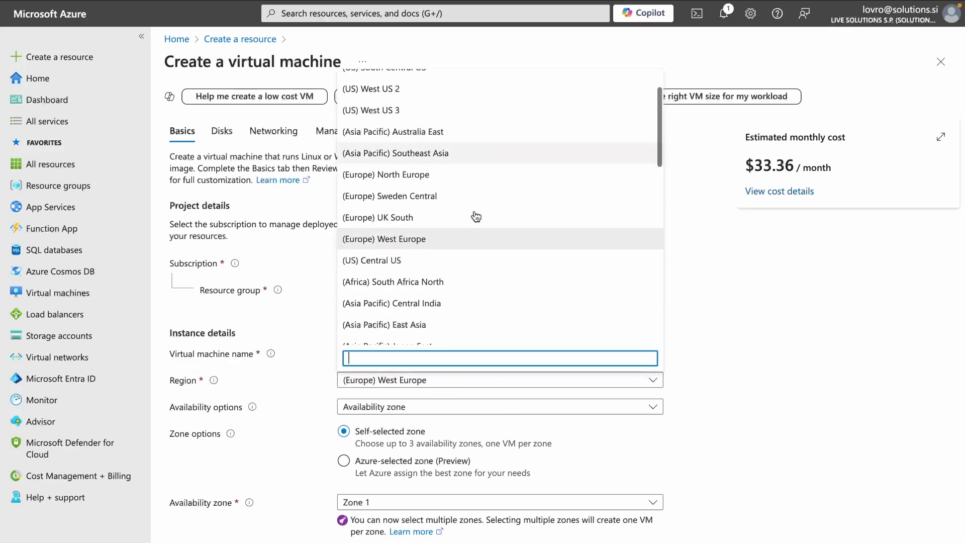
scroll(474, 216, up, 3)
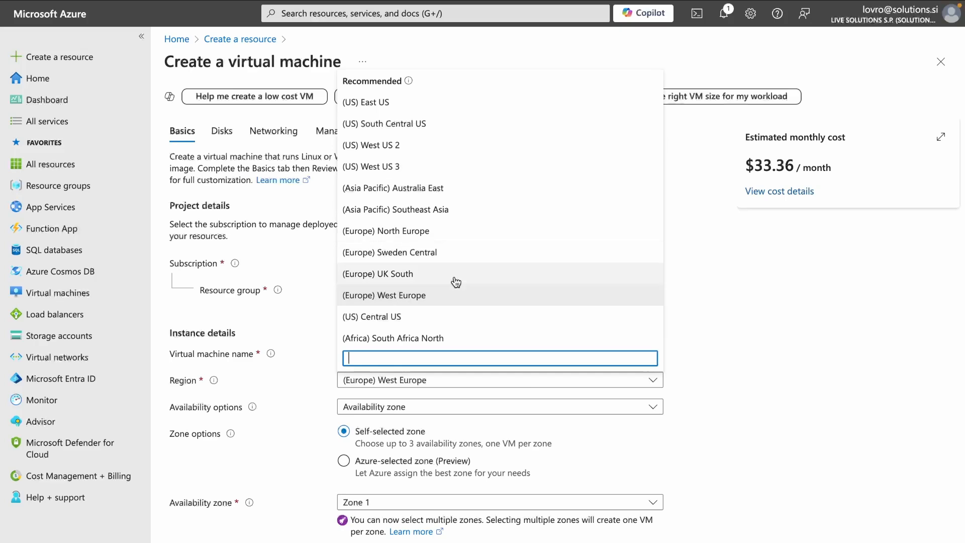
click(442, 388)
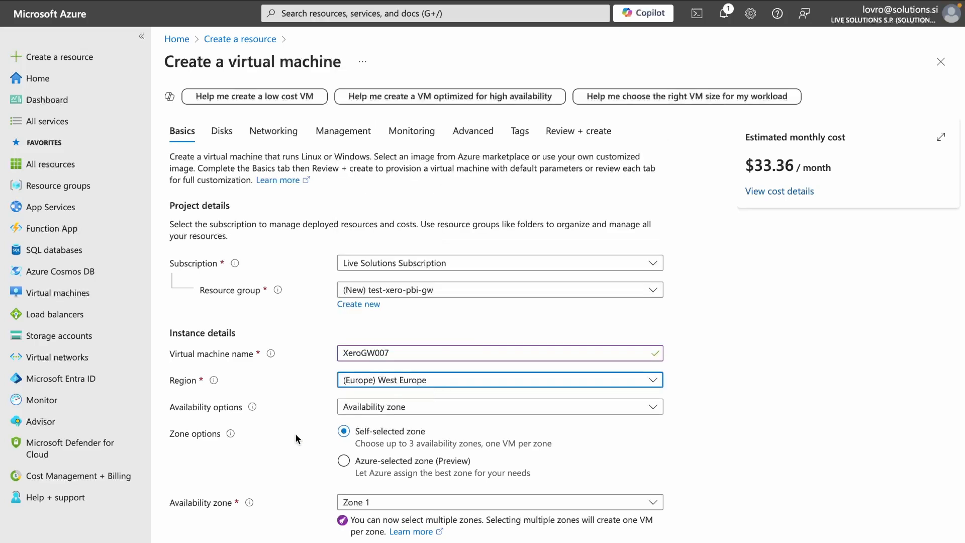
scroll(295, 434, down, 2)
Step: Keep the Windows Server 2022 Datacenter: Azure Edition - x64 Gen2 image and list all VM sizes
scroll(296, 435, down, 4)
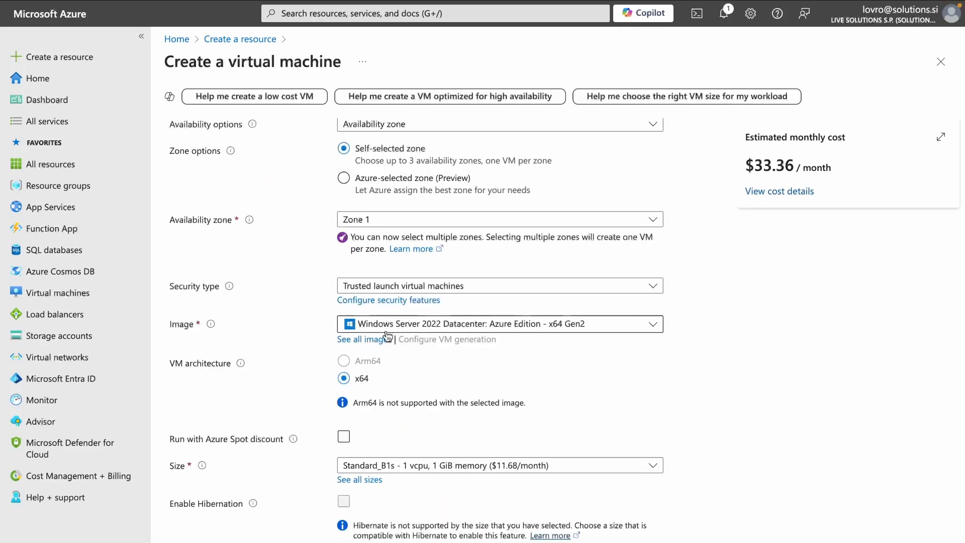
click(413, 330)
scroll(502, 402, down, 3)
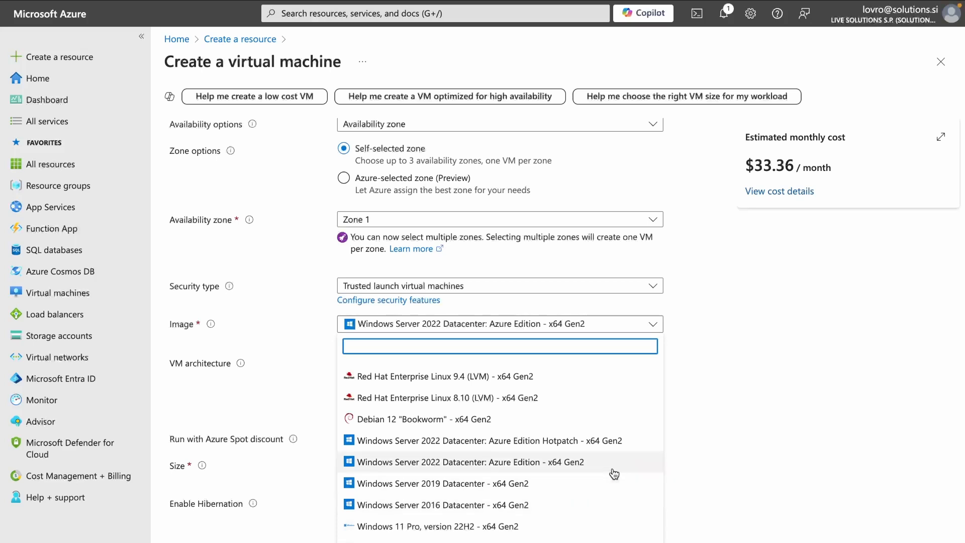
click(594, 469)
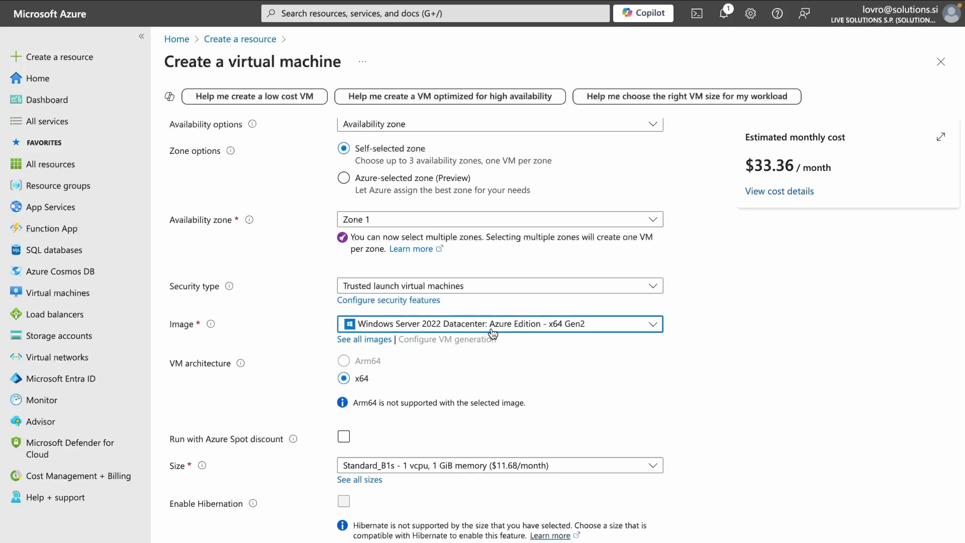
scroll(493, 334, down, 3)
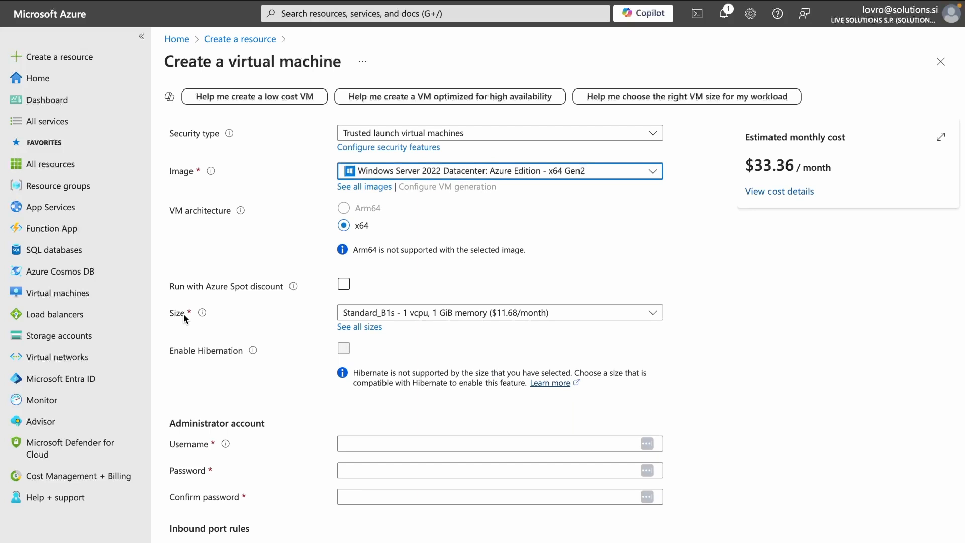
click(372, 331)
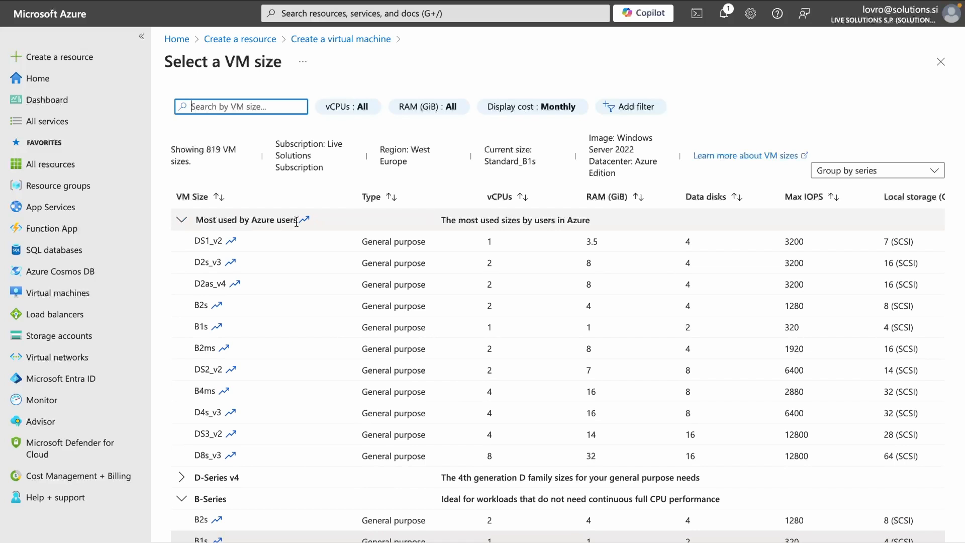
Step: Choose the B-Series B2s size (2 vCPUs, 4 GiB, $40.88/month) for the VM
click(183, 220)
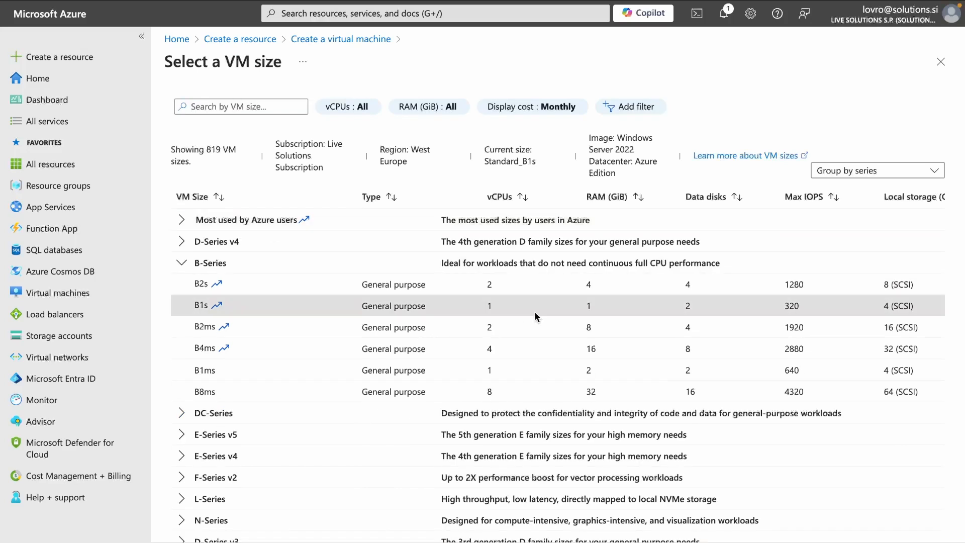
scroll(674, 326, right, 1)
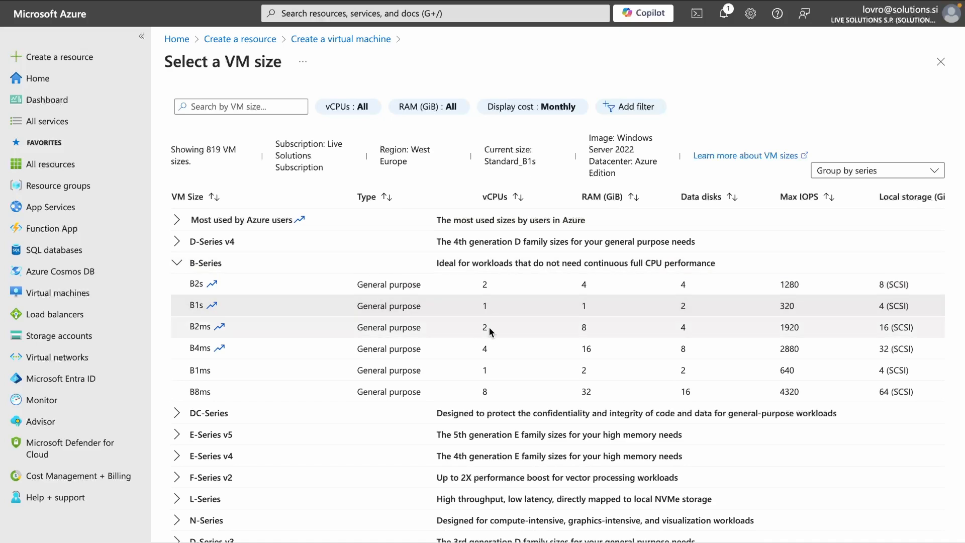
scroll(490, 327, right, 5)
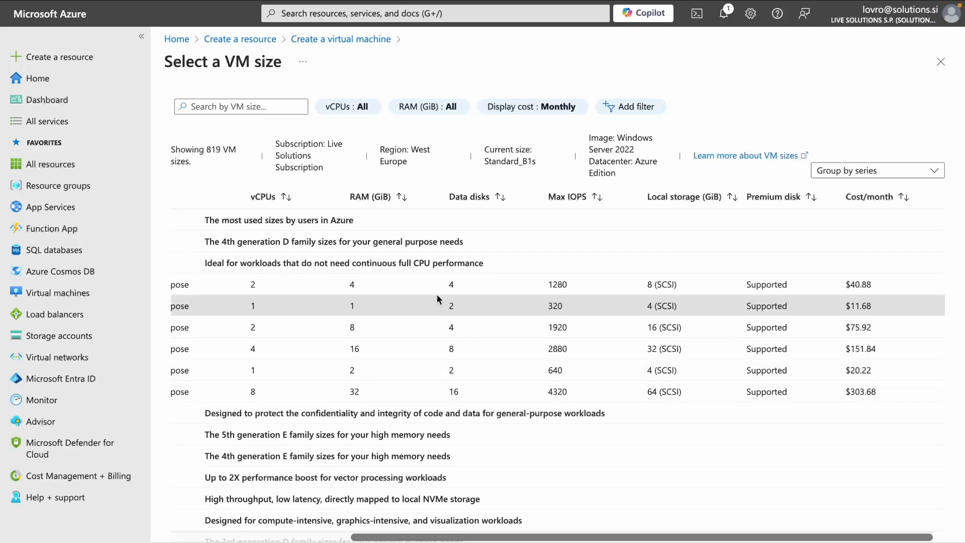
click(896, 285)
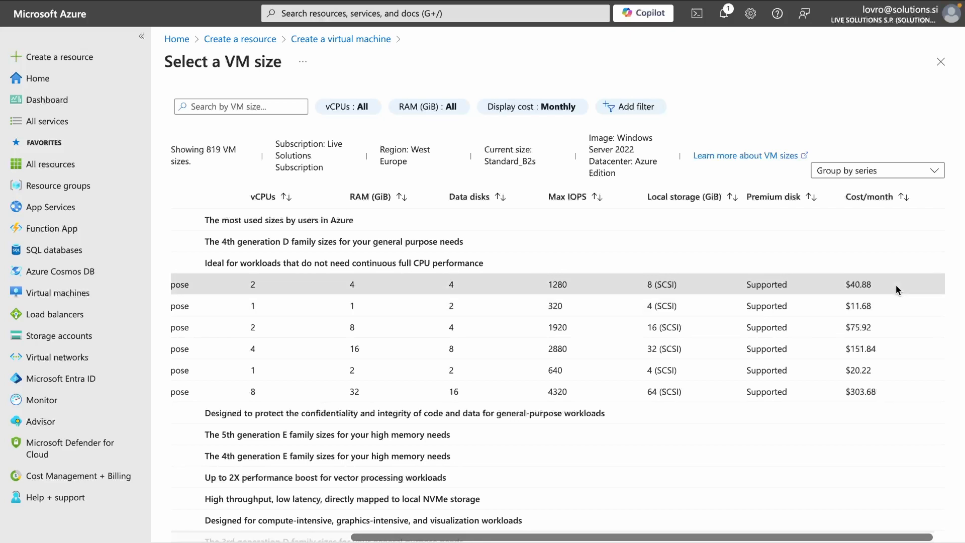
scroll(896, 285, left, 5)
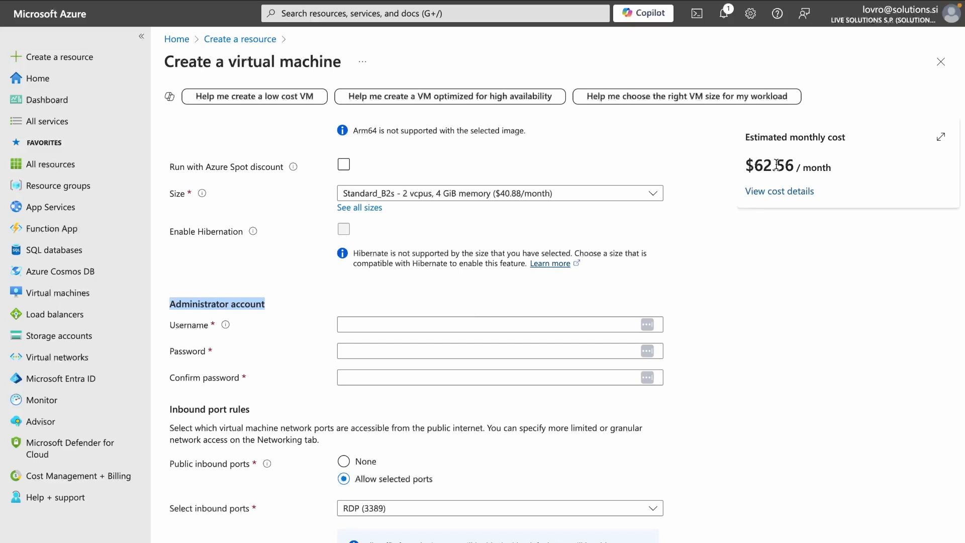
Step: Expand the cost details and review Basics: image $5.84 and size $35.04
click(778, 191)
drag(772, 303, 865, 304)
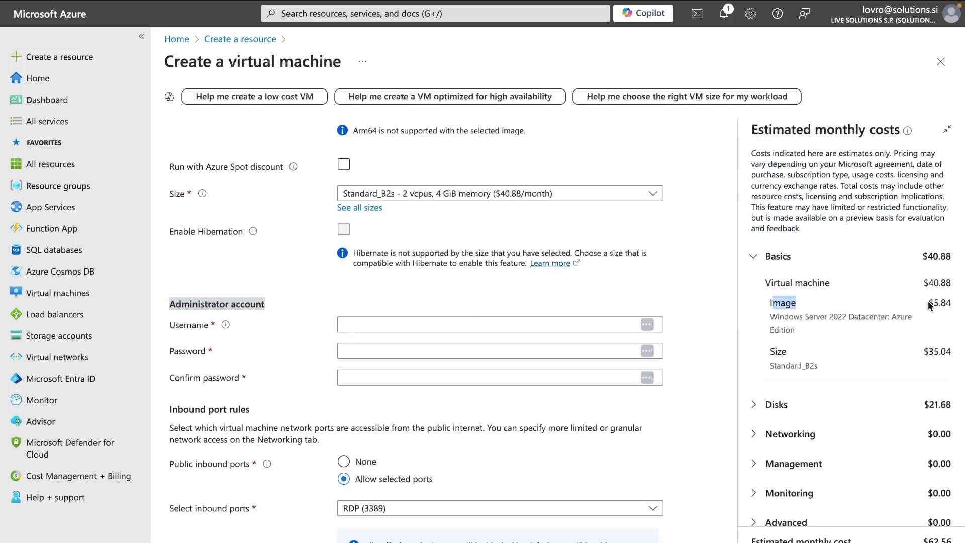
drag(927, 302, 957, 306)
drag(771, 352, 831, 355)
drag(926, 351, 957, 356)
click(957, 355)
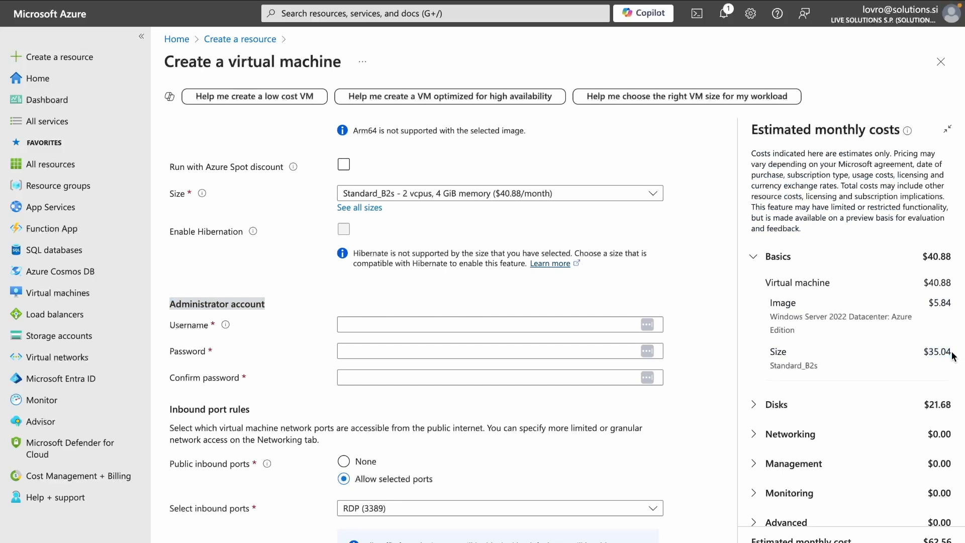
Step: Expand the Disks breakdown to review its $21.68 cost and the $62.56 total
click(762, 406)
scroll(839, 443, down, 1)
drag(924, 396, 954, 399)
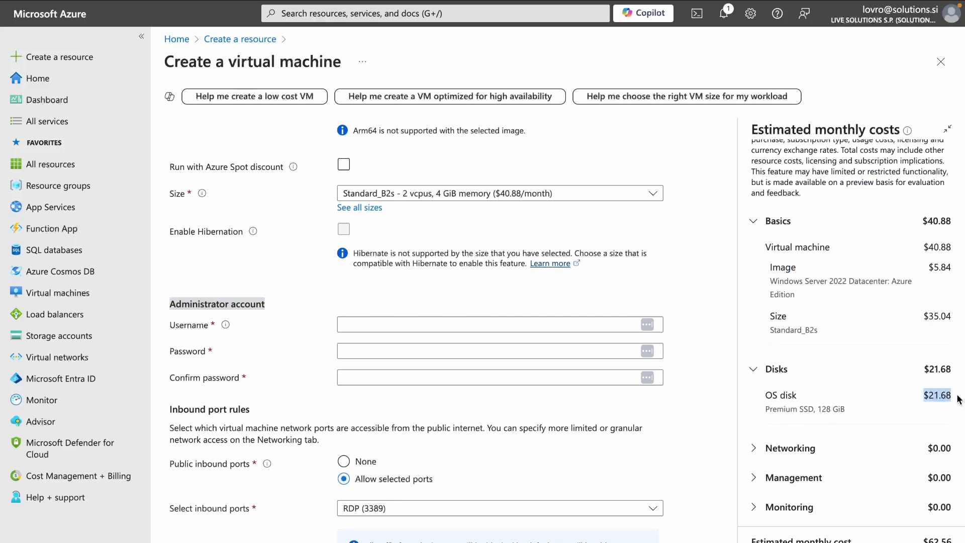
click(959, 399)
scroll(959, 399, down, 1)
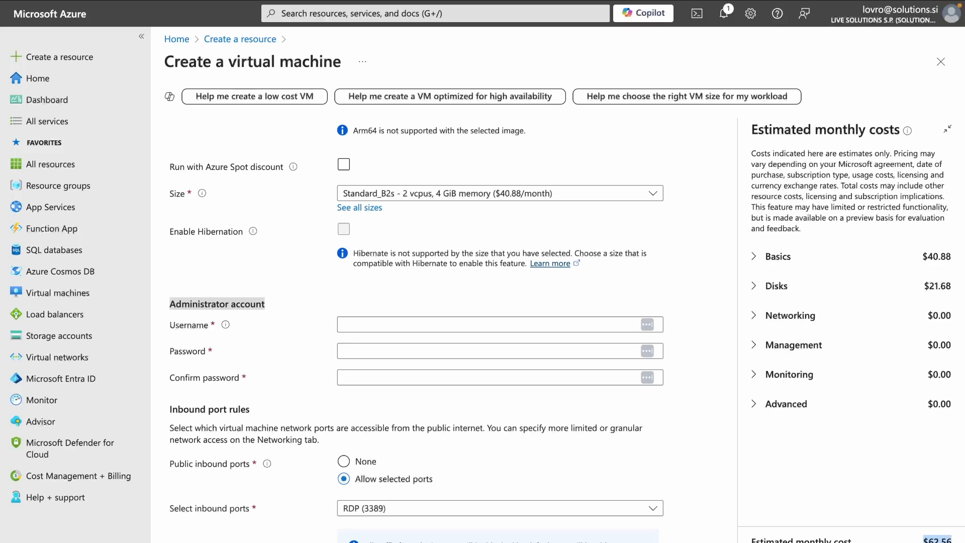
click(867, 542)
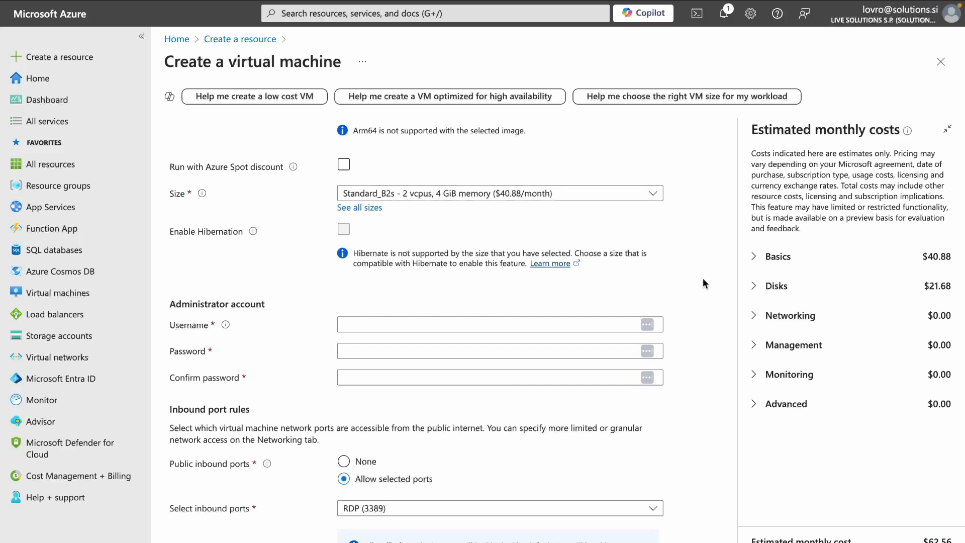
Step: Set the administrator username to admin-xero007 after 'admin' is rejected as reserved
click(489, 324)
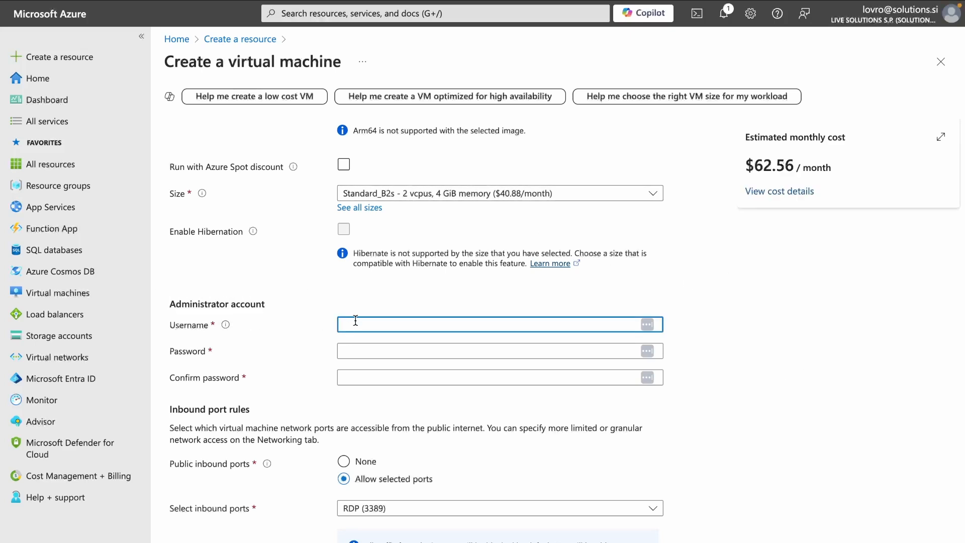
text(admin)
drag(693, 330, 844, 330)
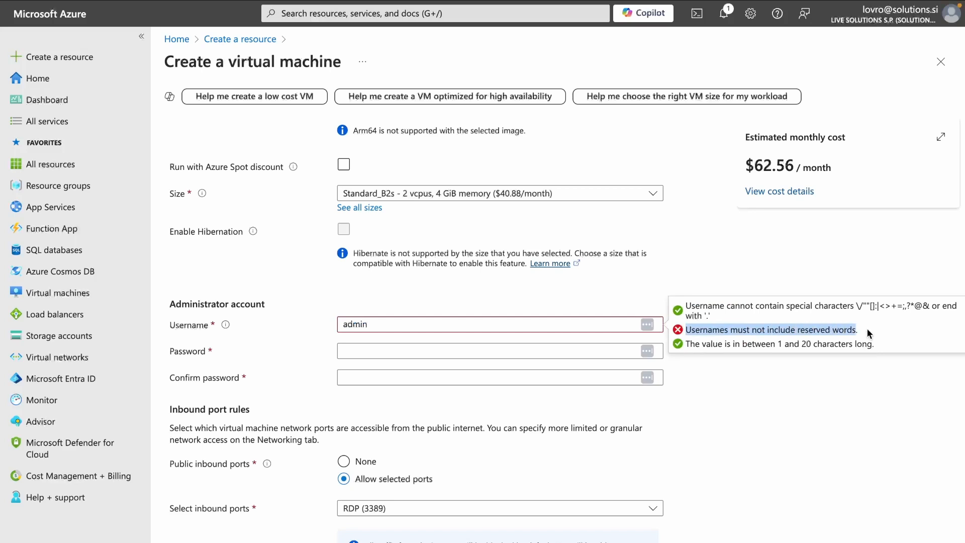
click(520, 325)
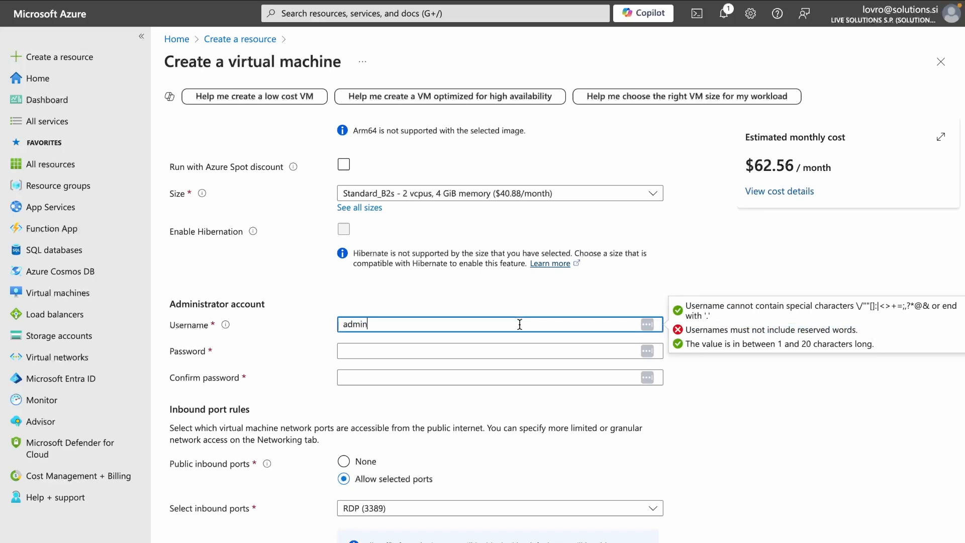
text(-xero007)
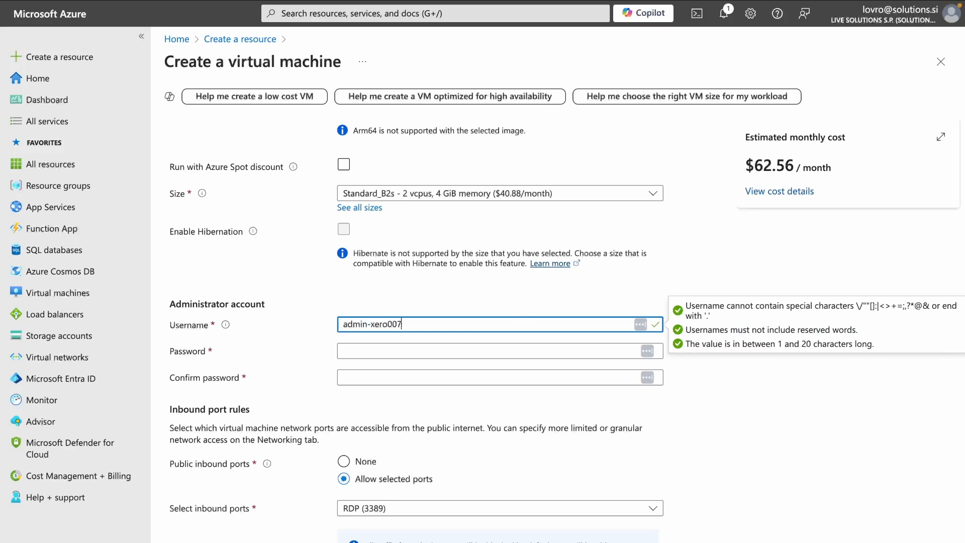
Step: Enter and confirm the administrator password, then continue to the Disks settings
click(556, 345)
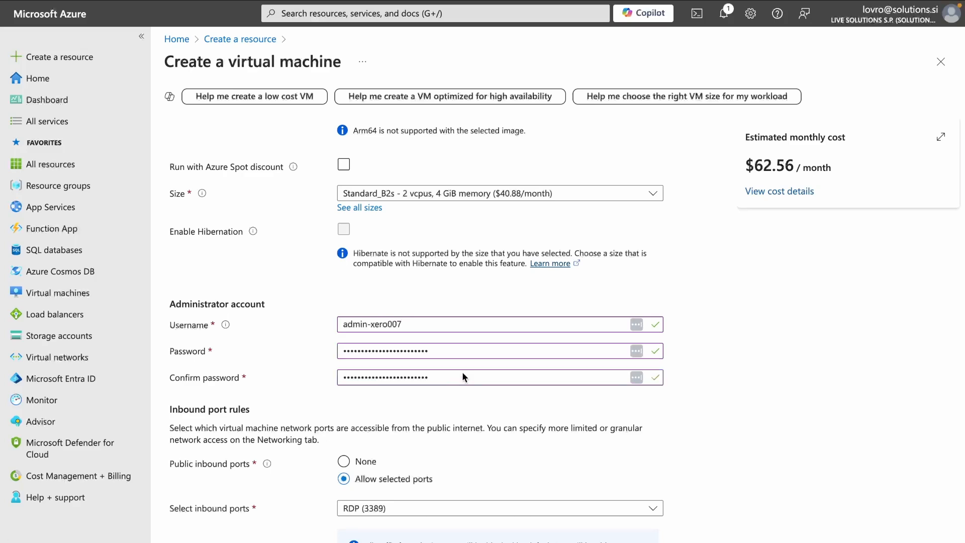
click(458, 376)
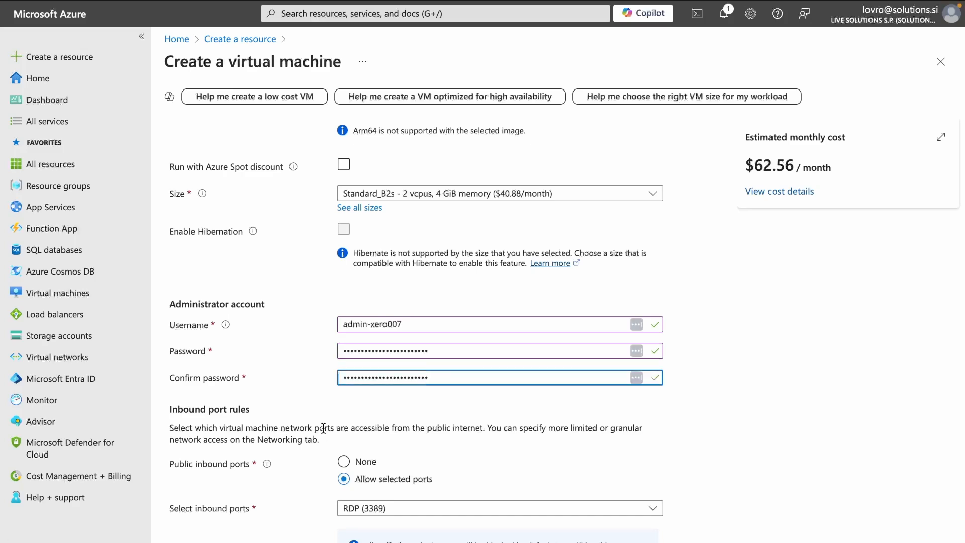
scroll(234, 394, down, 3)
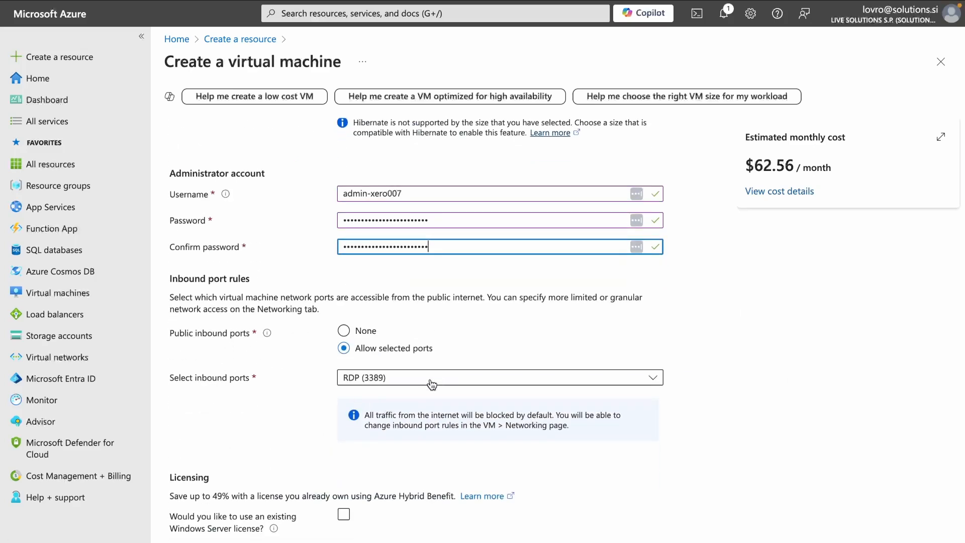
scroll(415, 367, down, 1)
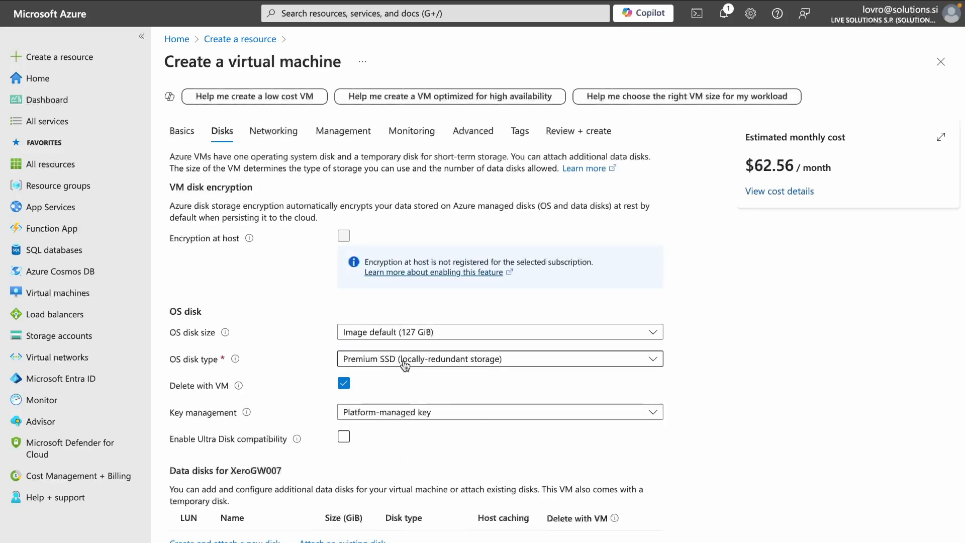
Step: Set the OS disk type to Standard SSD (locally-redundant storage)
click(474, 360)
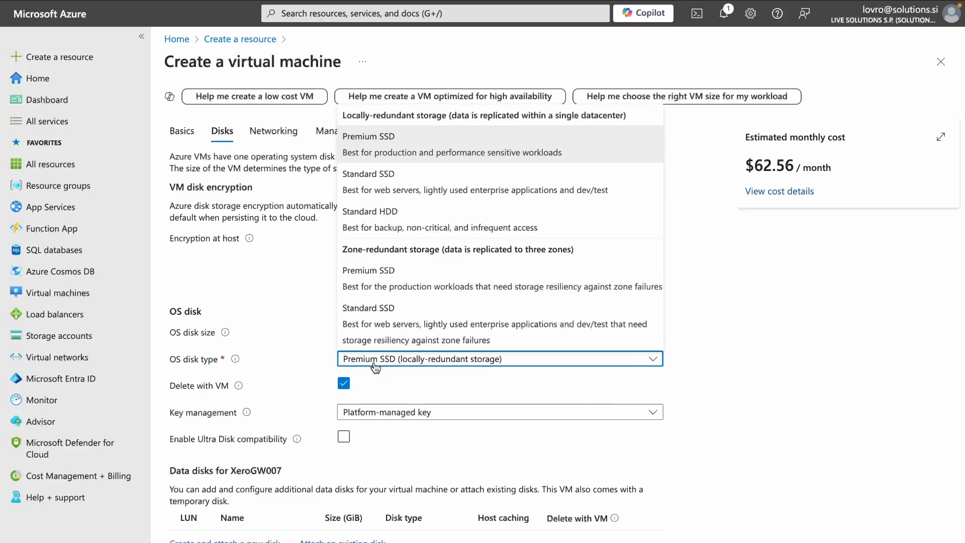
click(488, 196)
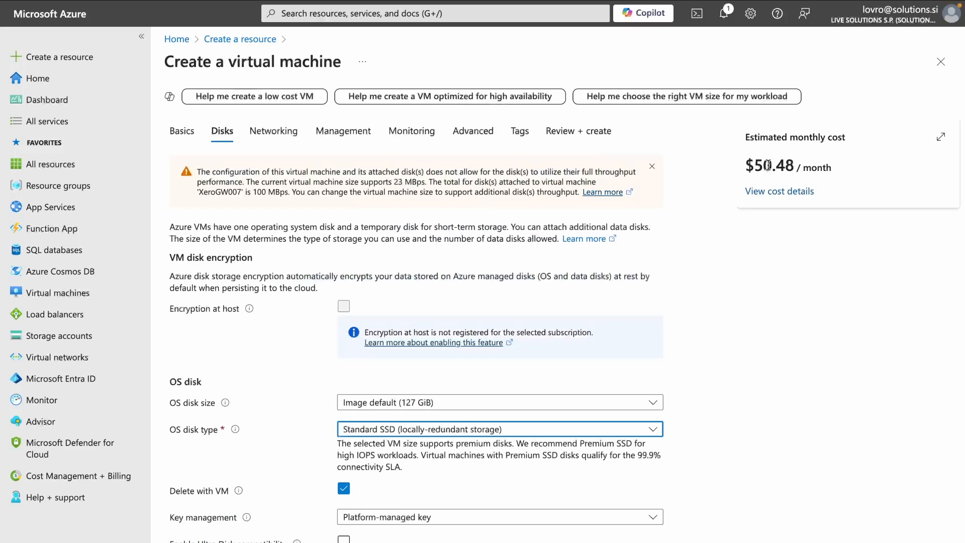
scroll(767, 166, down, 3)
Step: Step through the remaining tabs to Review + create, where validation passes at $54.13/month
click(282, 542)
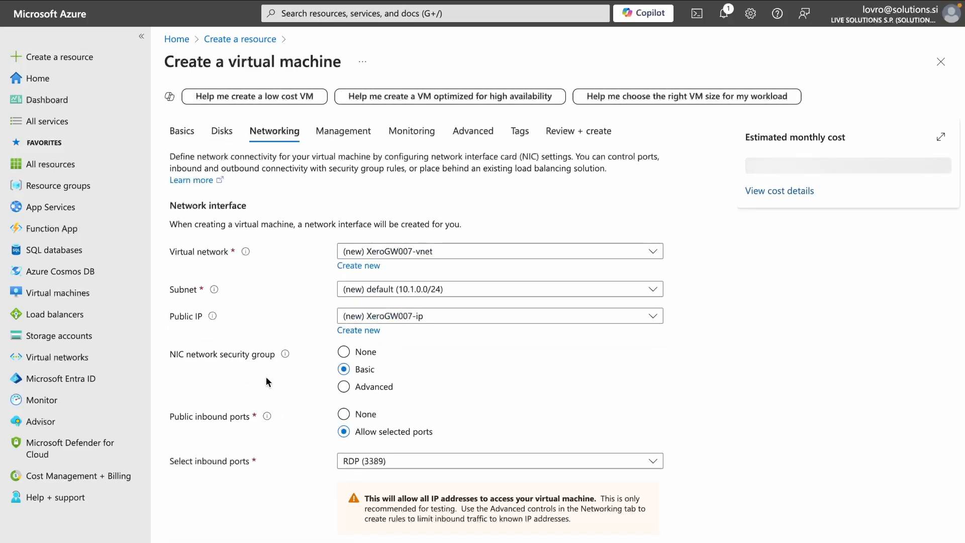
scroll(267, 377, down, 2)
scroll(267, 378, up, 2)
drag(757, 166, 792, 167)
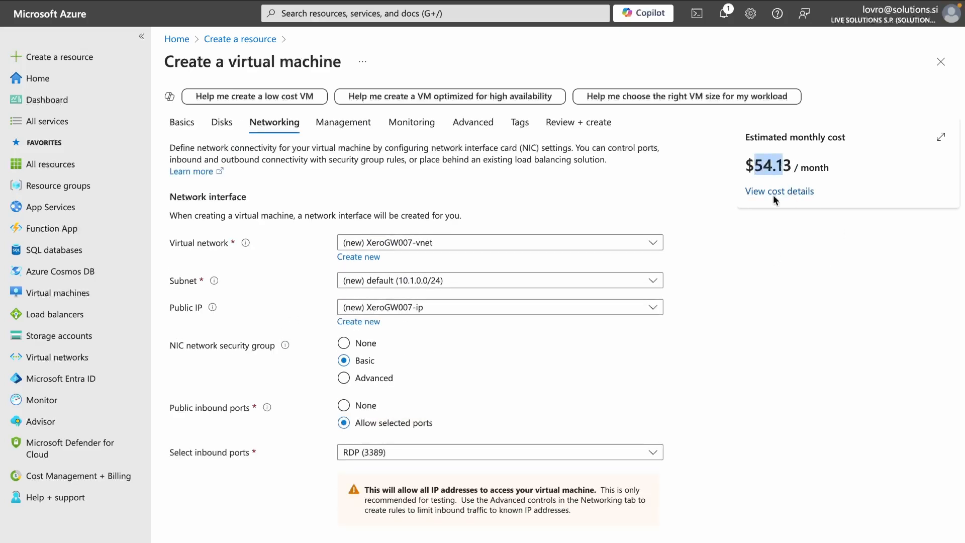
click(762, 371)
scroll(556, 394, down, 1)
scroll(452, 407, up, 1)
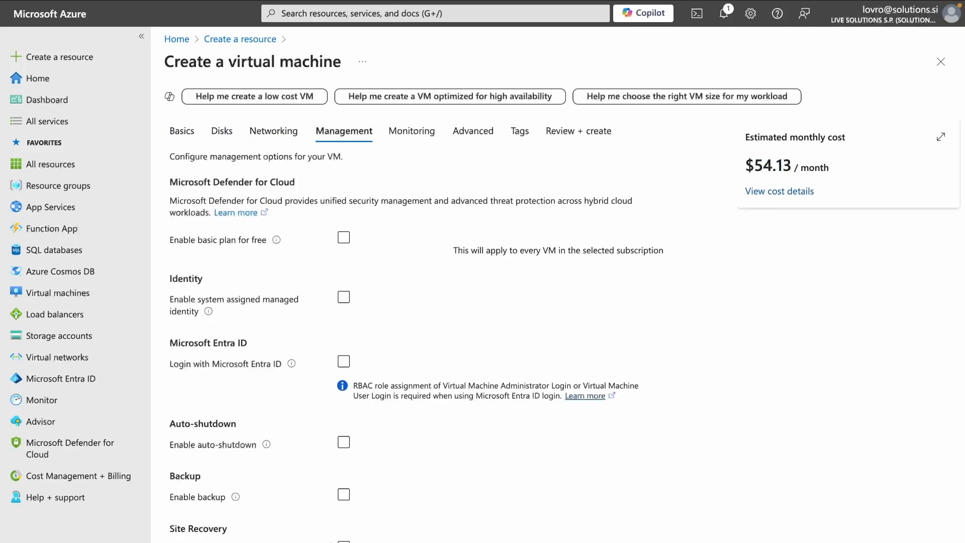
scroll(423, 296, down, 2)
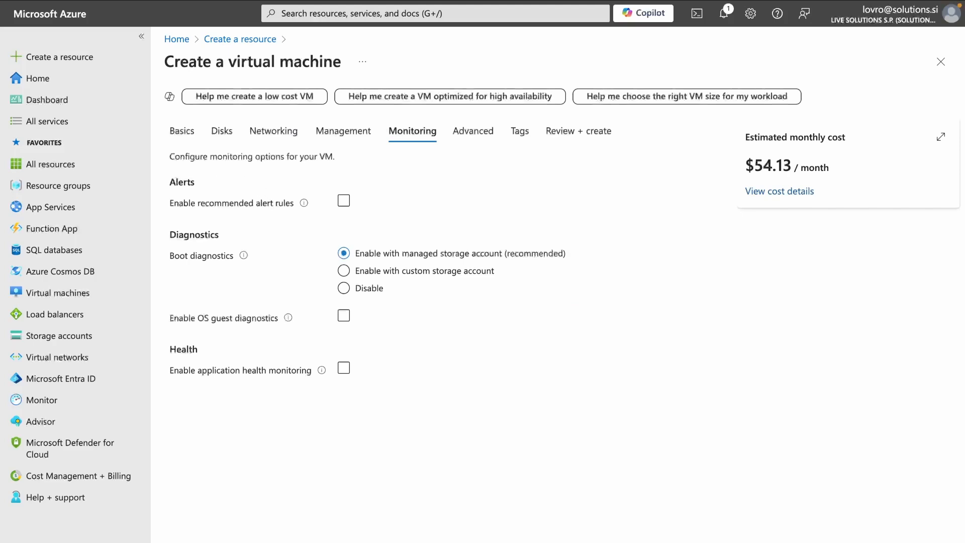
click(269, 542)
scroll(334, 255, down, 10)
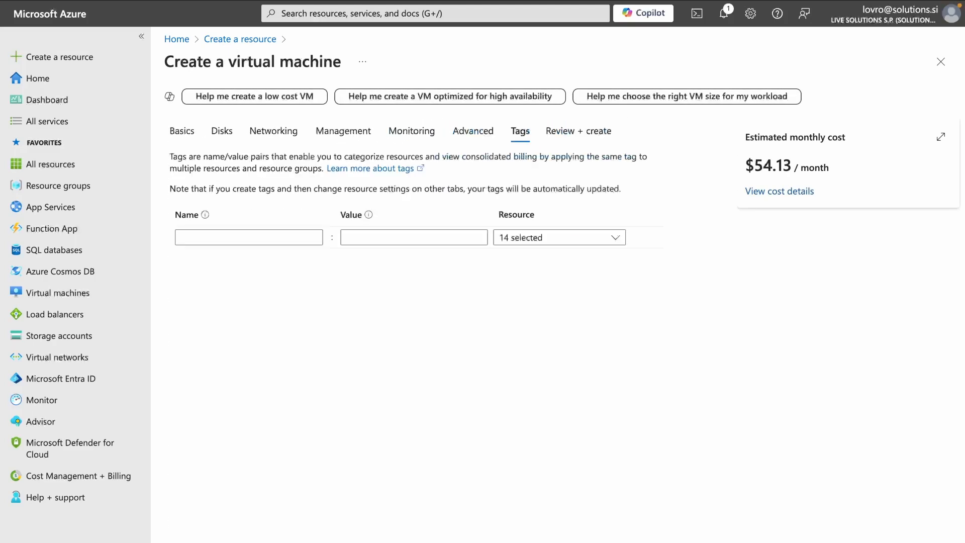
click(269, 542)
Step: Create the XeroGW007 virtual machine and wait for the deployment to complete
scroll(629, 337, down, 15)
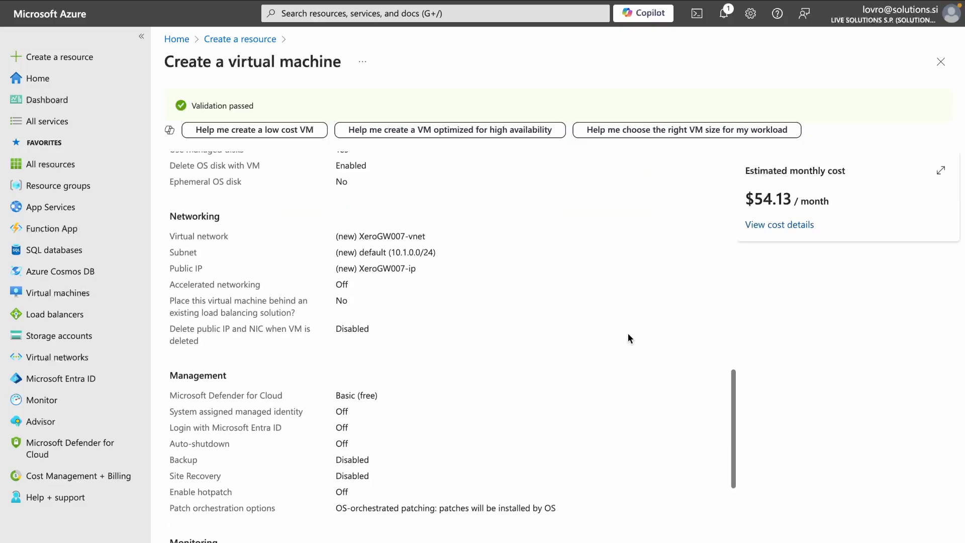
click(269, 542)
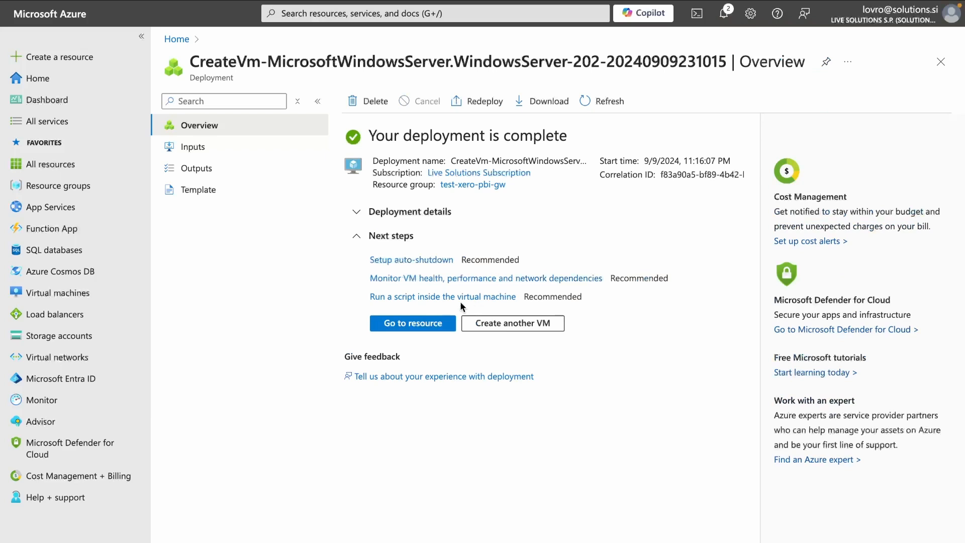
Step: Open the XeroGW007 VM and copy its public IP address 48.209.24.97
click(422, 325)
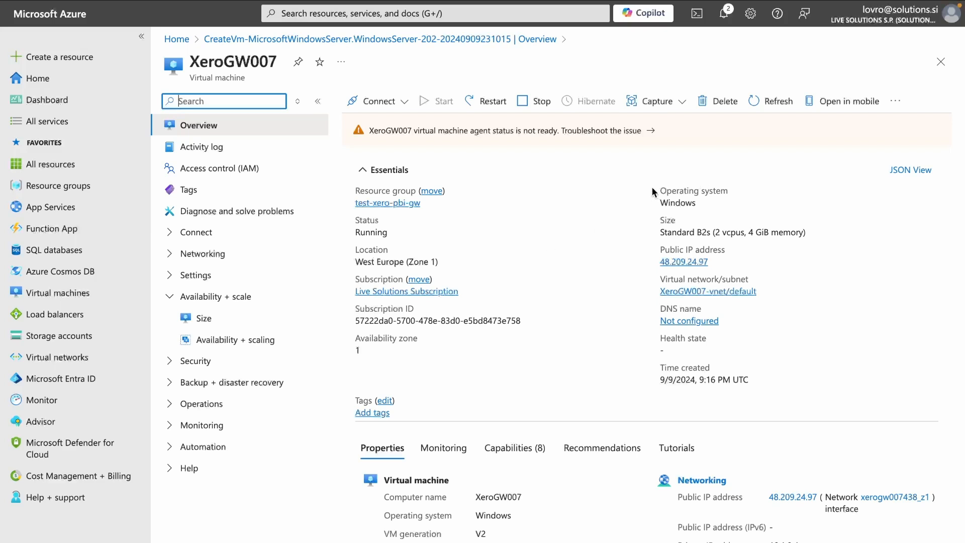
click(781, 257)
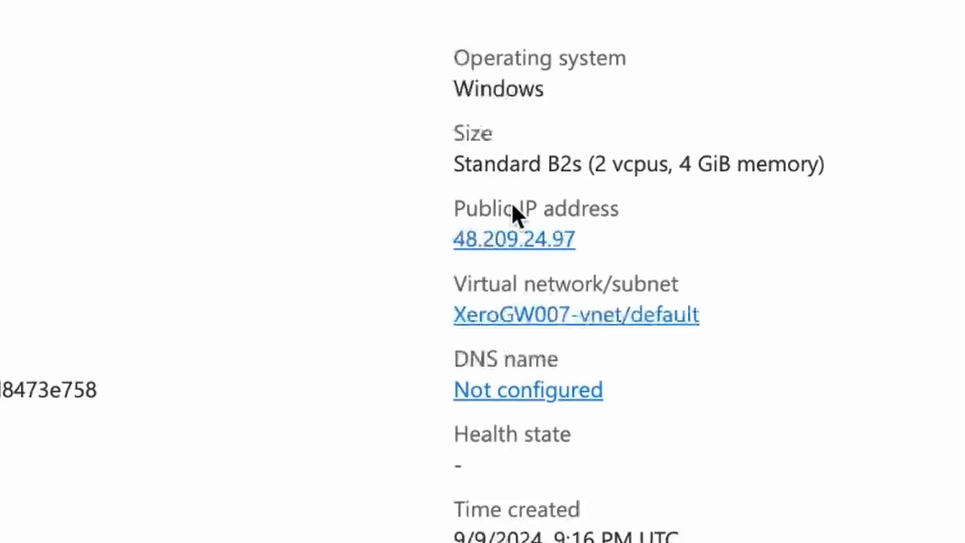
mouse_move(726, 262)
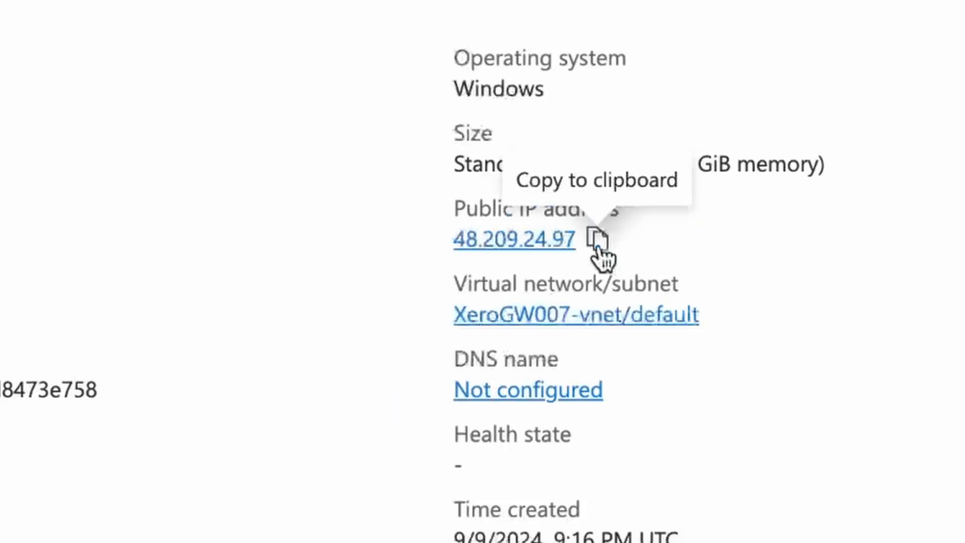
click(599, 240)
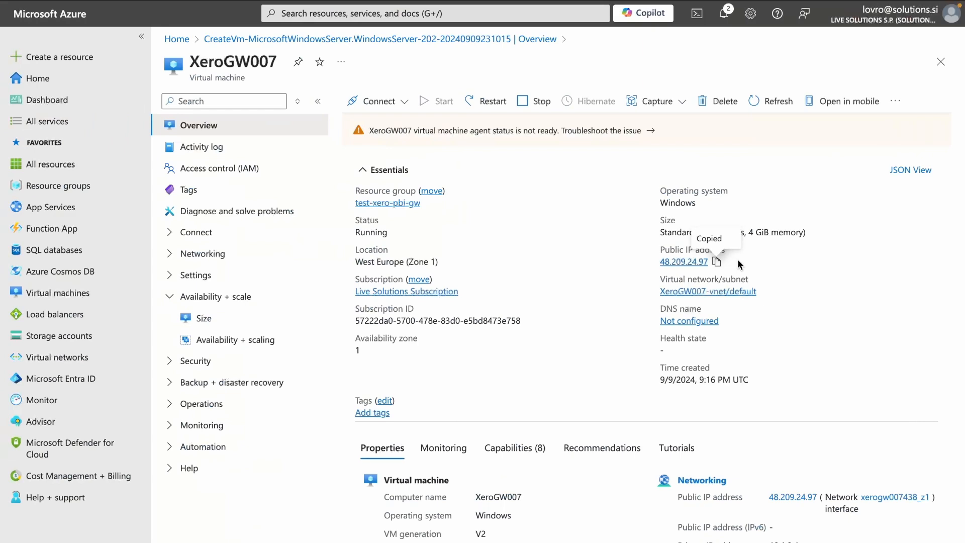
key(ctrl+Right)
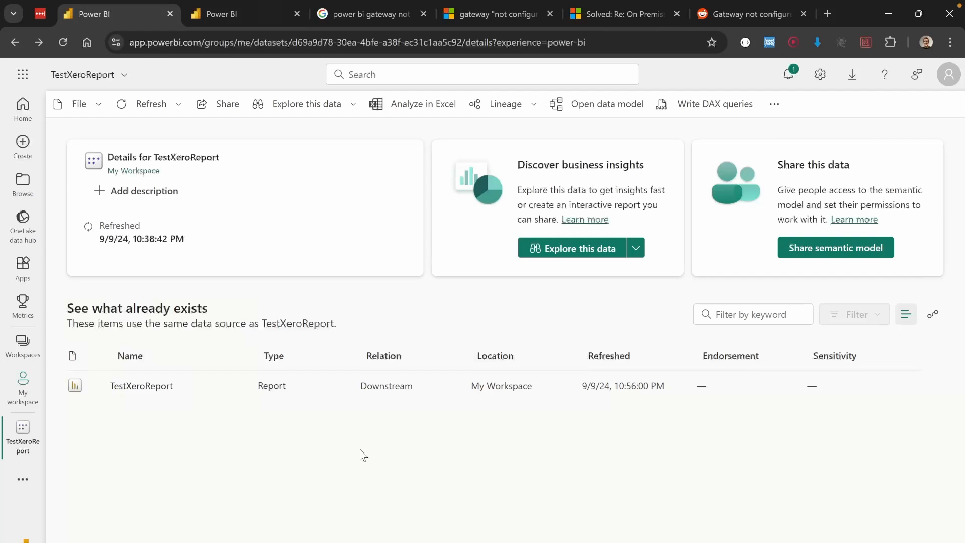
Step: Launch Remote Desktop Connection with mstsc, then switch to the Microsoft Remote Desktop app
key(super+r)
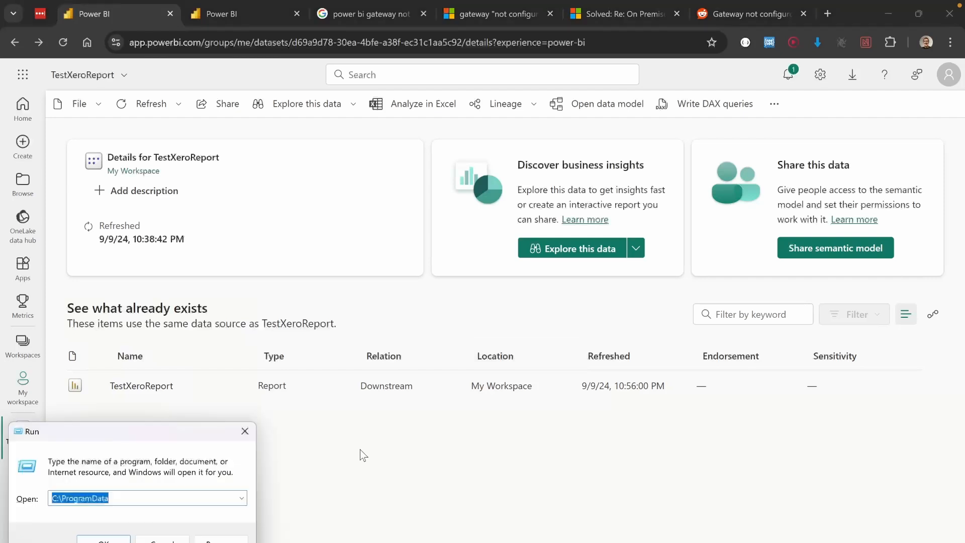
drag(147, 368, 327, 364)
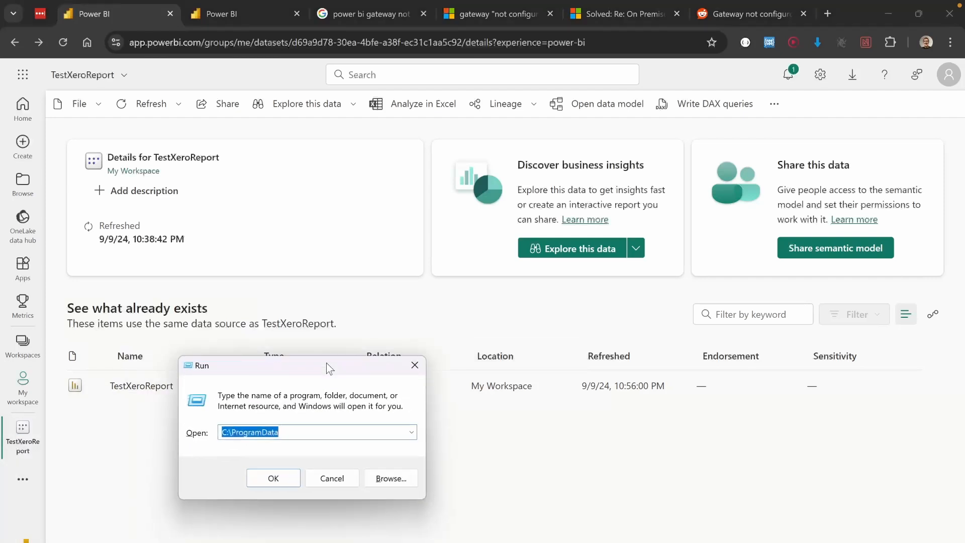
text(mstsc)
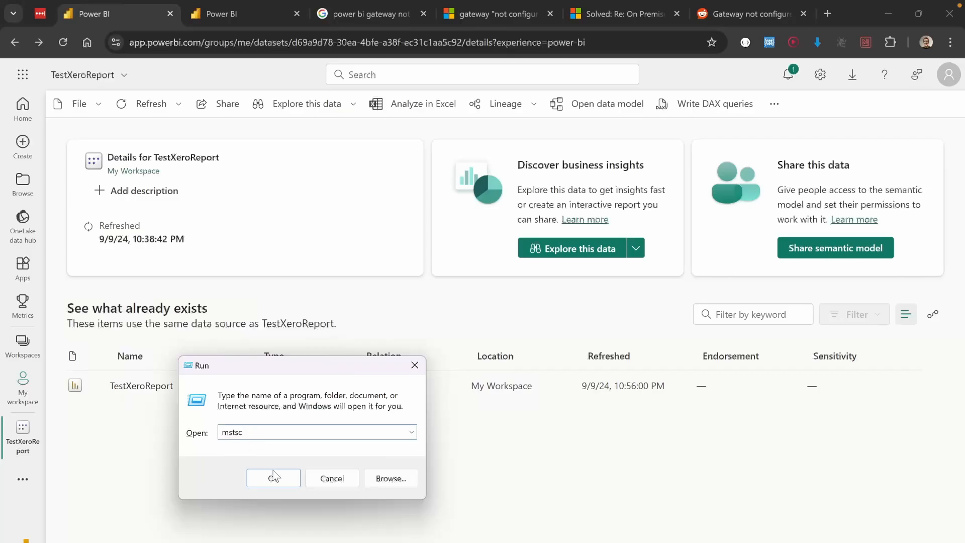
click(274, 477)
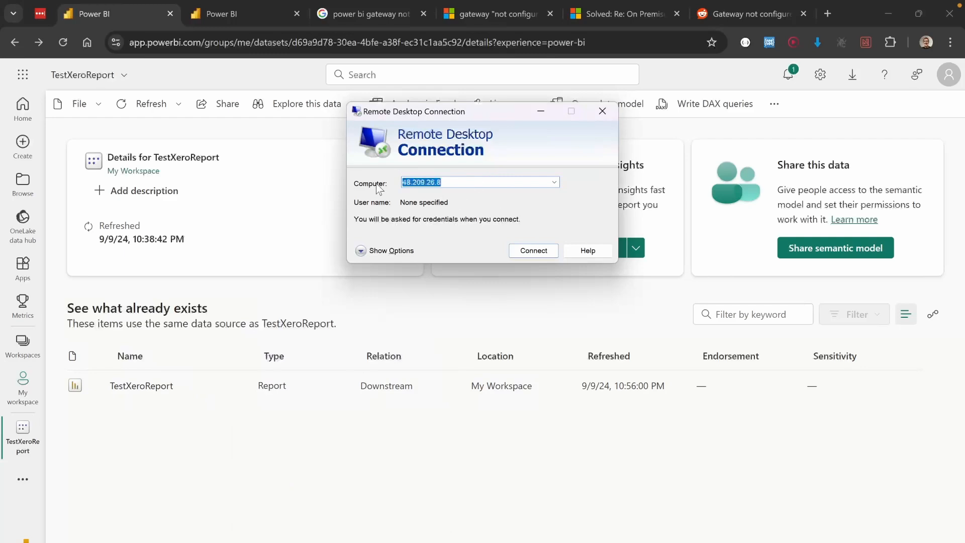
key(ctrl+Left)
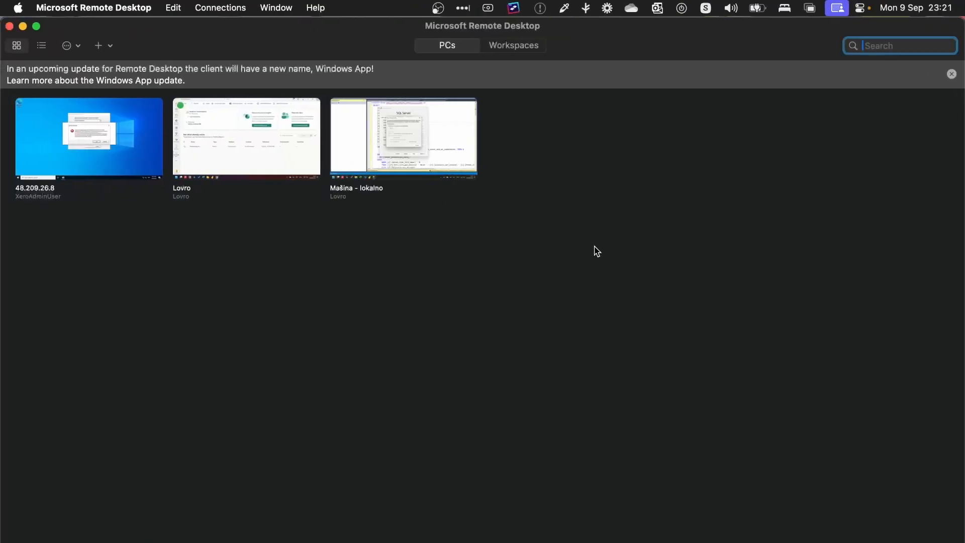
Step: Add PC 48.209.24.97 named AzurePBI-GW with the saved user account and connect to it
click(99, 47)
click(123, 68)
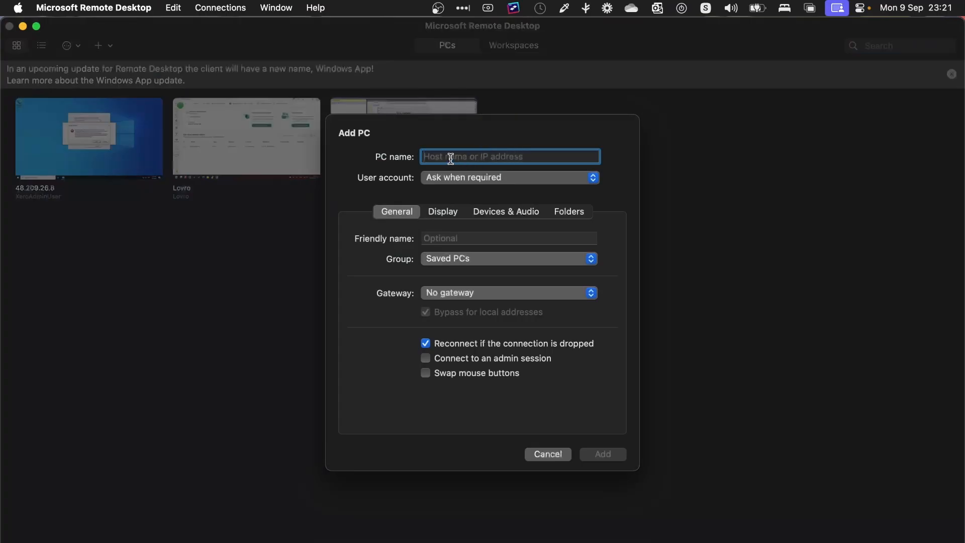
text(48.209.24.97)
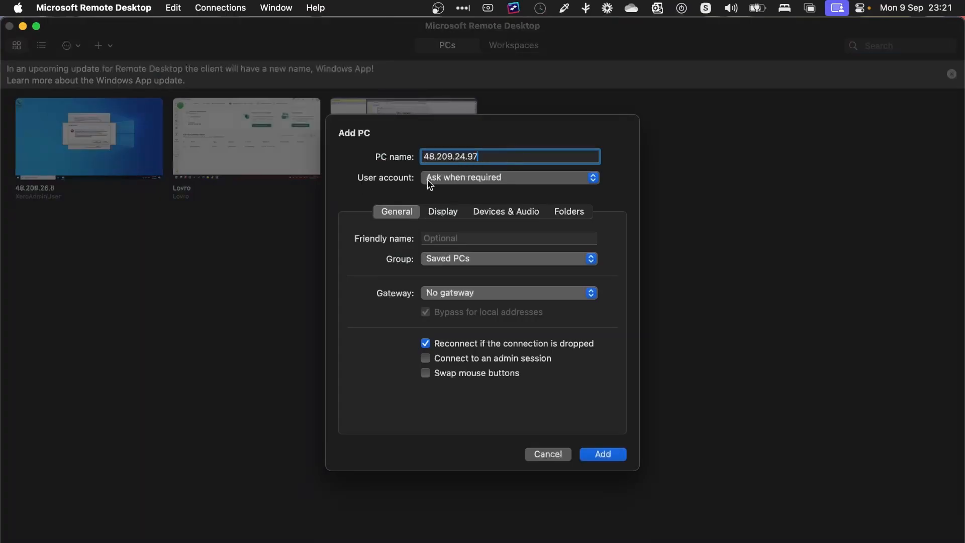
click(473, 180)
click(487, 238)
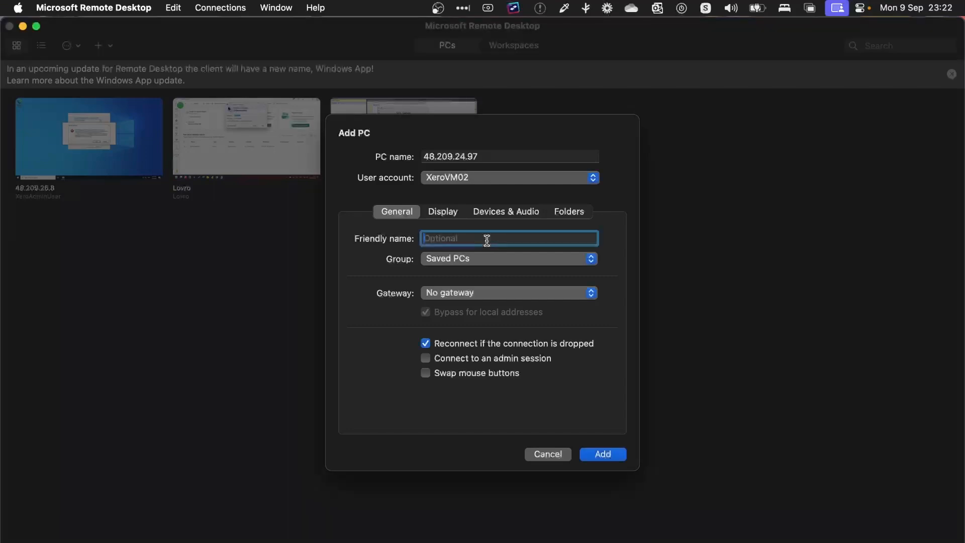
text(AzurePBI-GW)
click(603, 455)
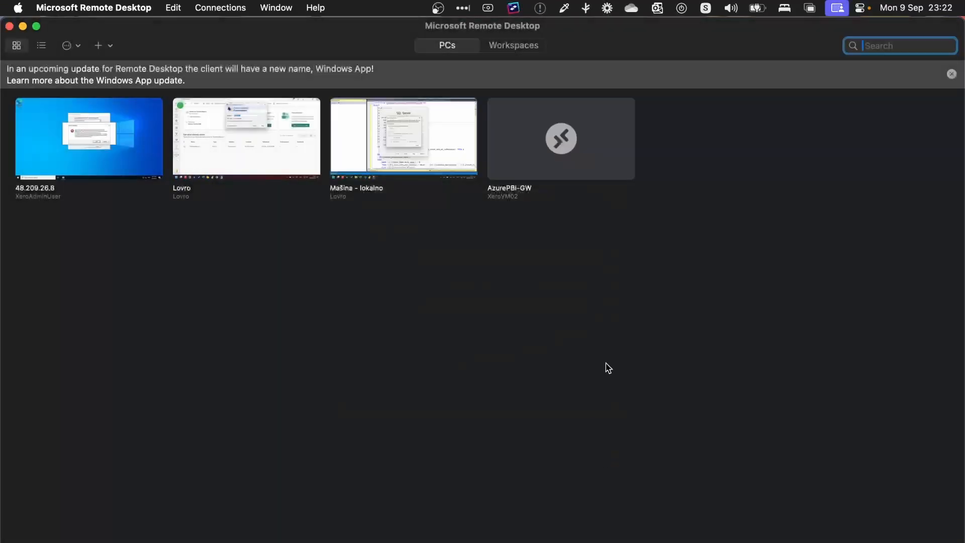
double_click(582, 133)
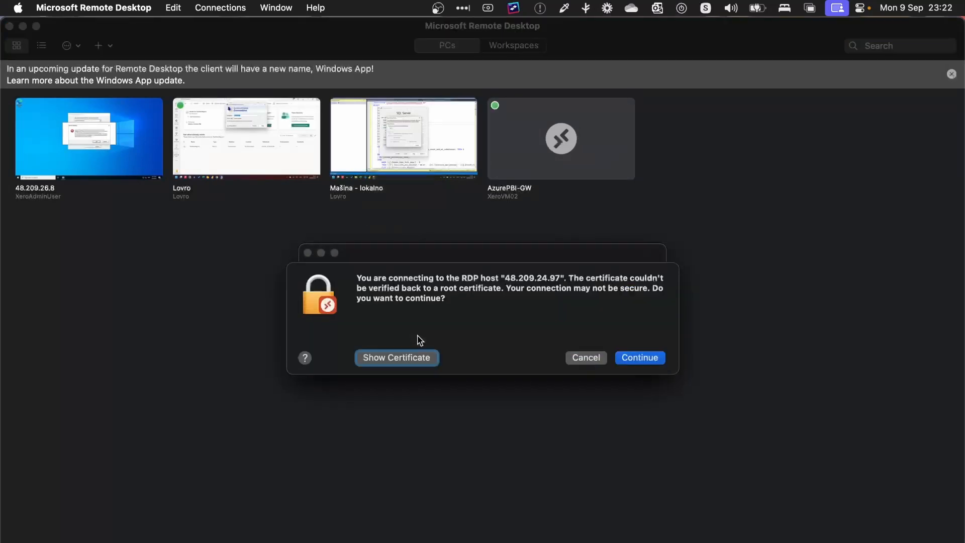
Step: Accept the certificate, launch Edge and skip its first-run setup without sync, import or personalization
click(645, 359)
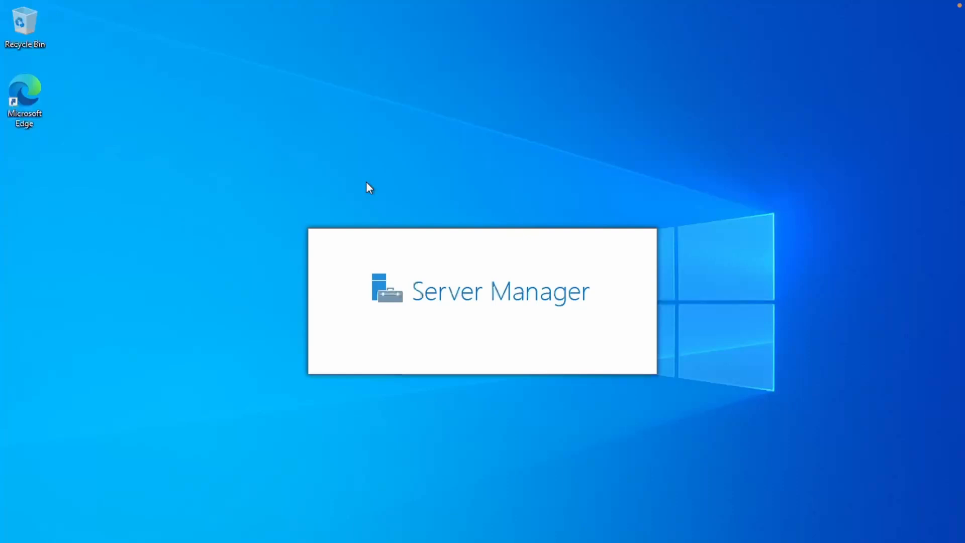
double_click(31, 89)
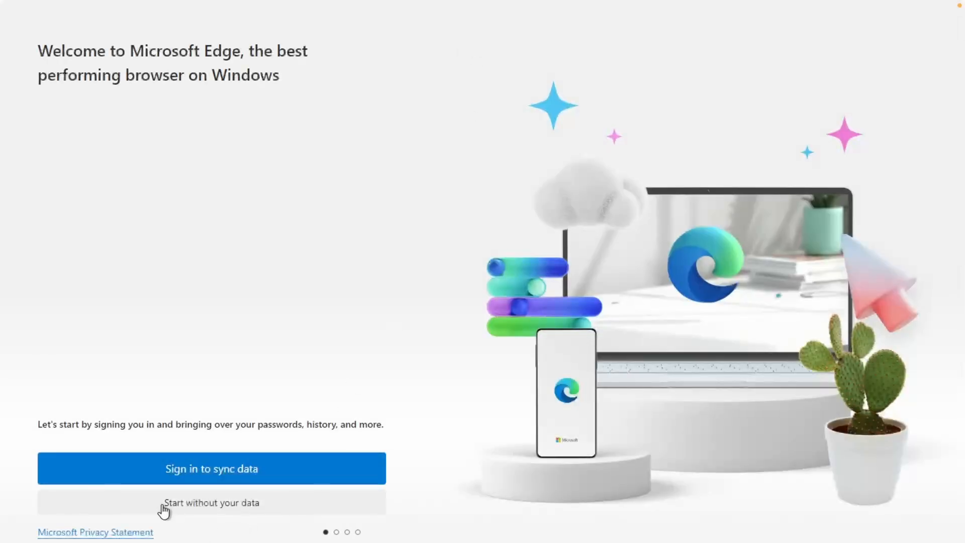
click(262, 505)
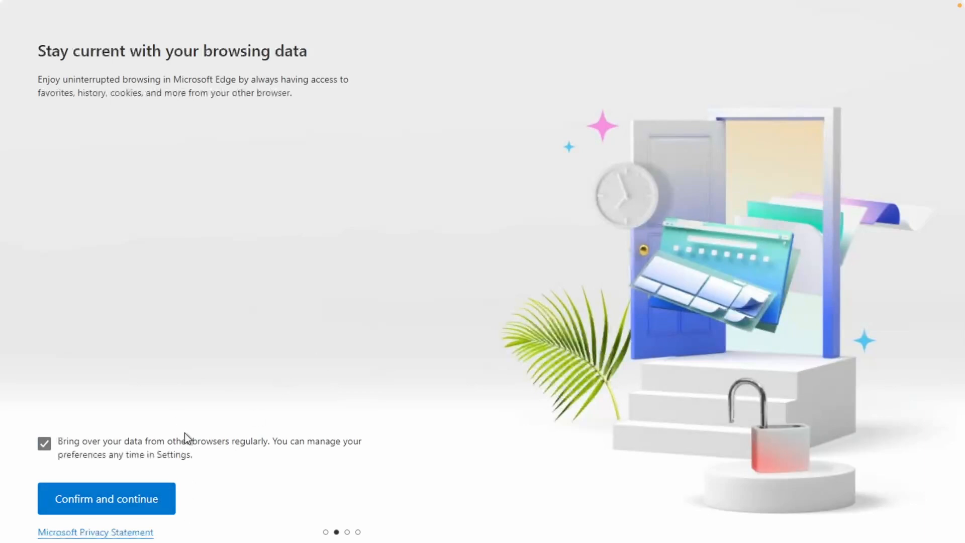
click(45, 443)
click(95, 501)
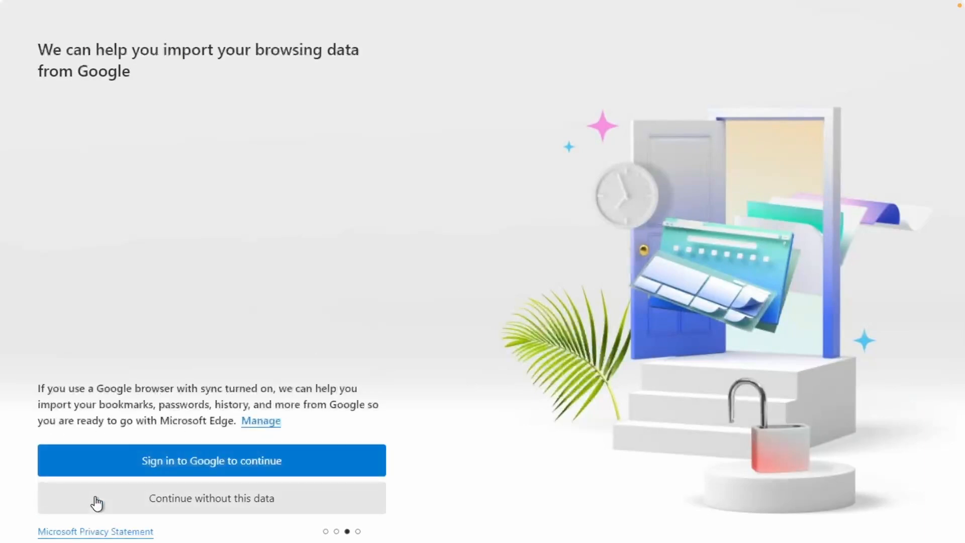
click(96, 502)
click(45, 462)
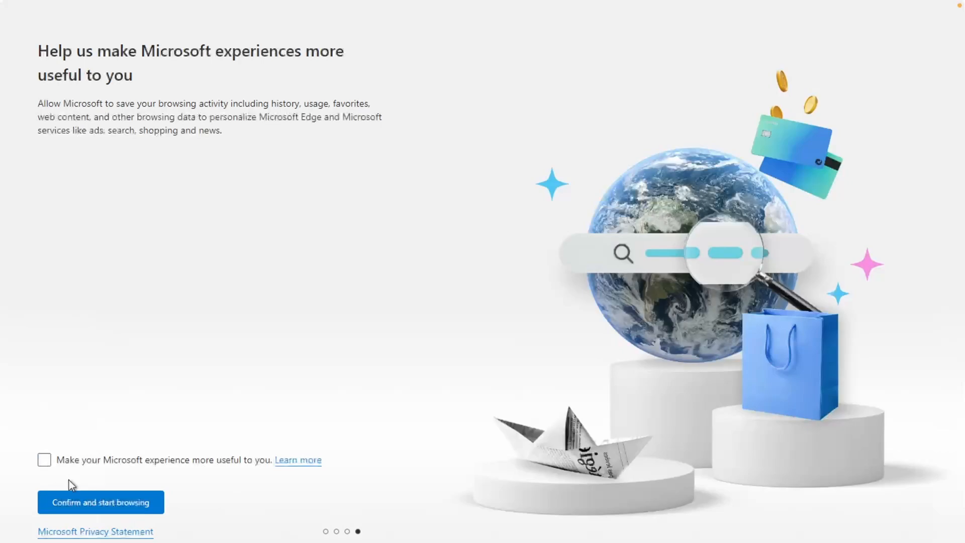
click(122, 504)
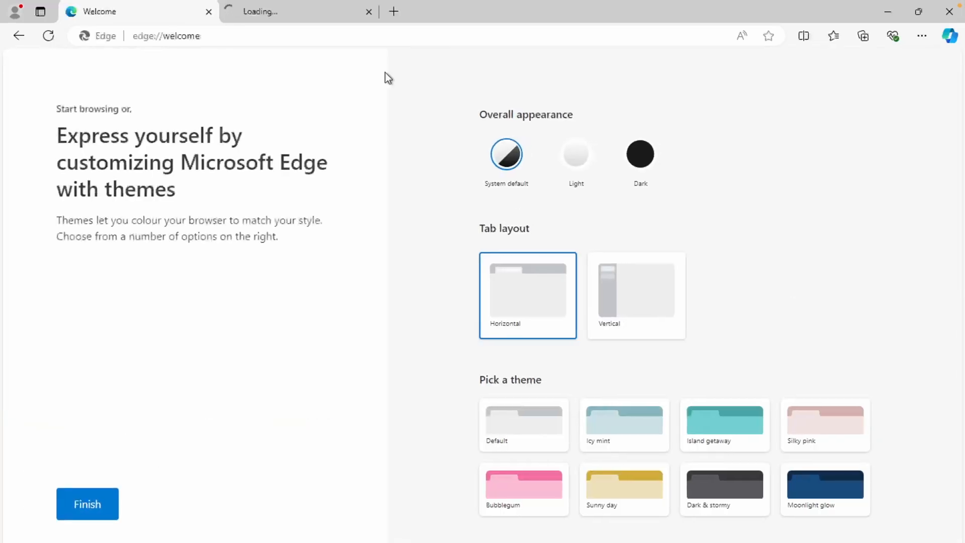
click(209, 11)
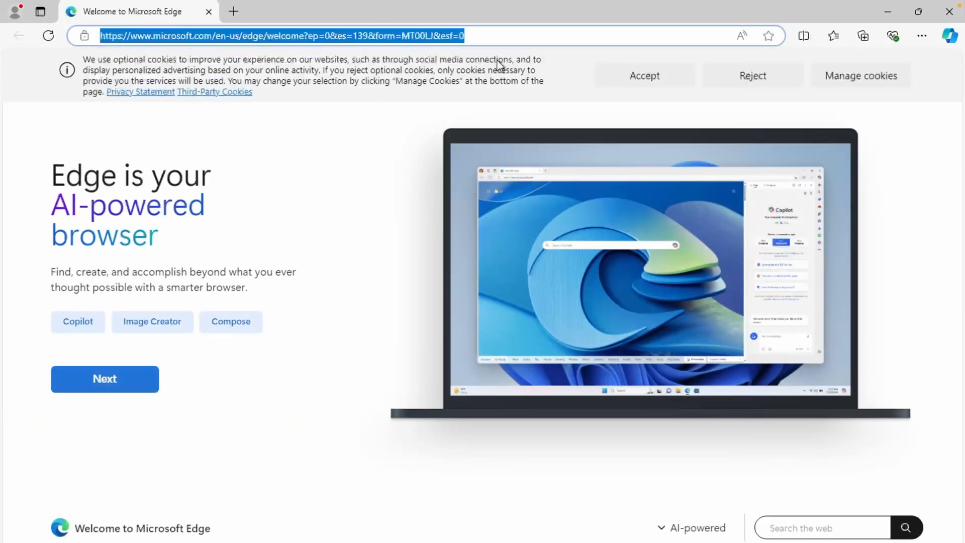
Step: Search for 'powerbi gateway' and open the Power BI Gateway product page
text(powerbi gateway)
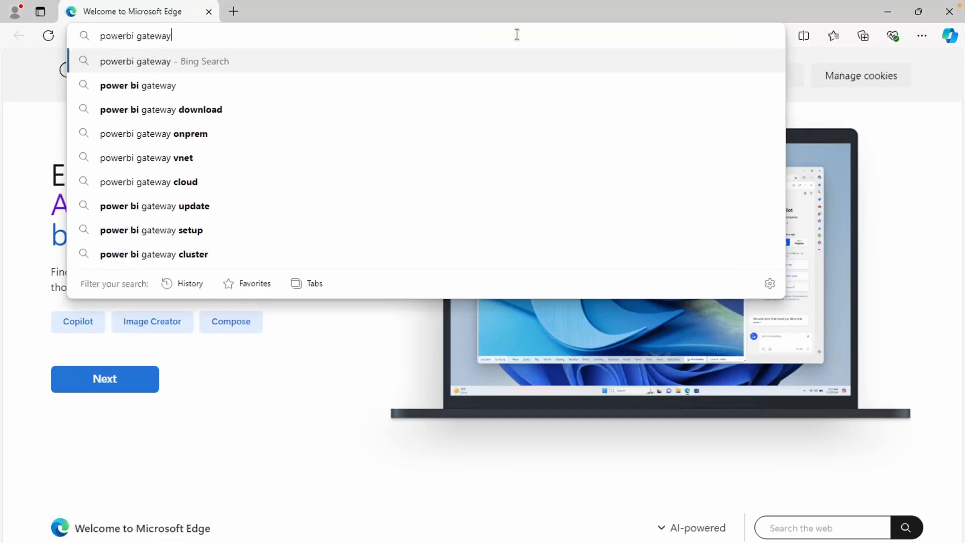
key(Return)
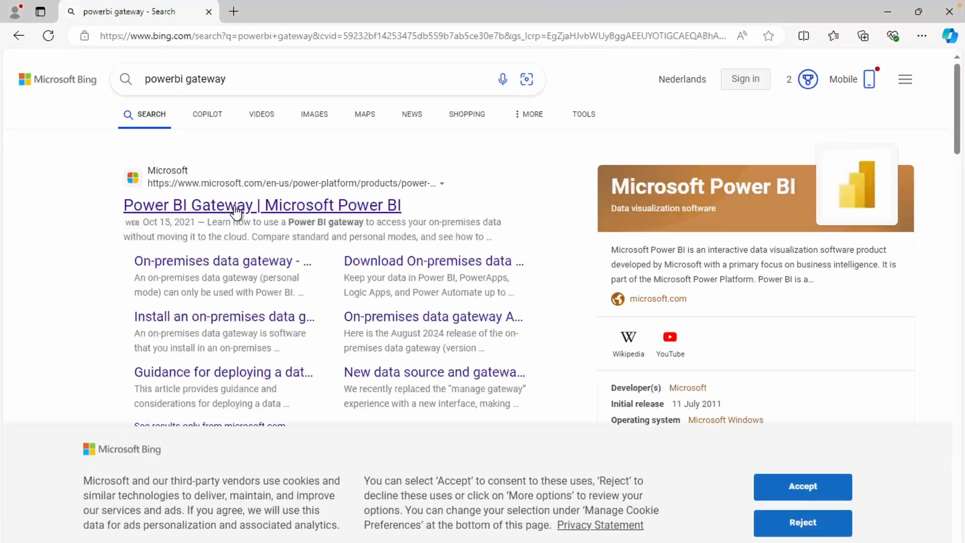
click(266, 206)
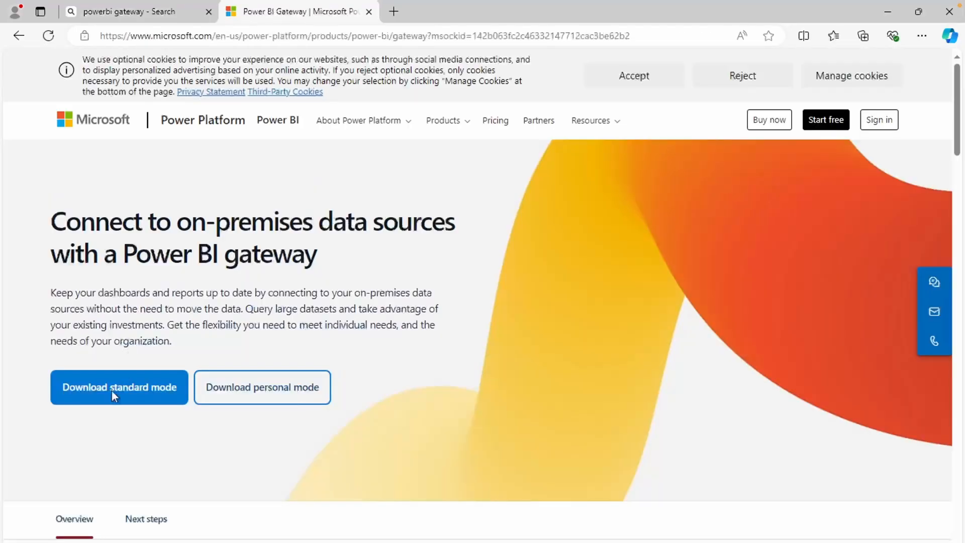
Step: Download the standard-mode gateway installer, accept the terms and install it
click(146, 396)
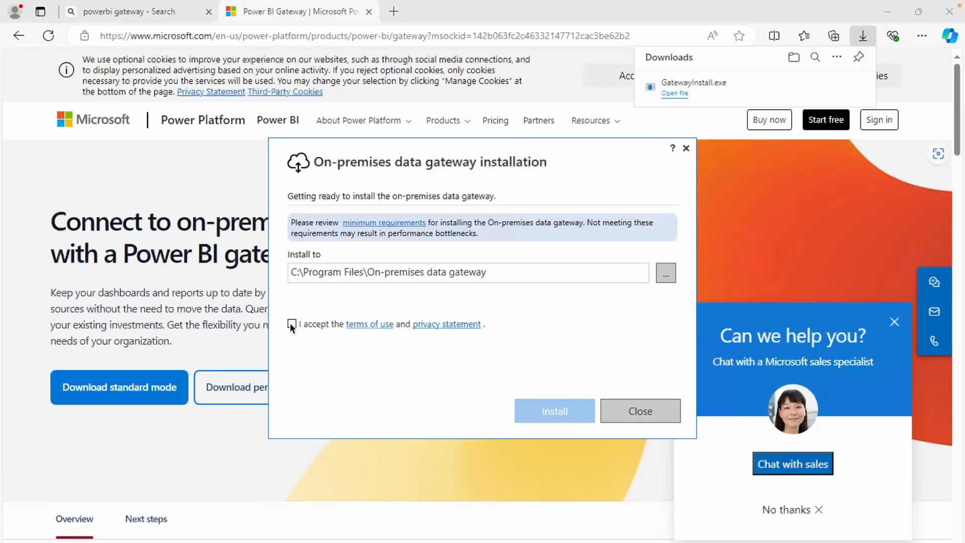
click(292, 324)
click(544, 412)
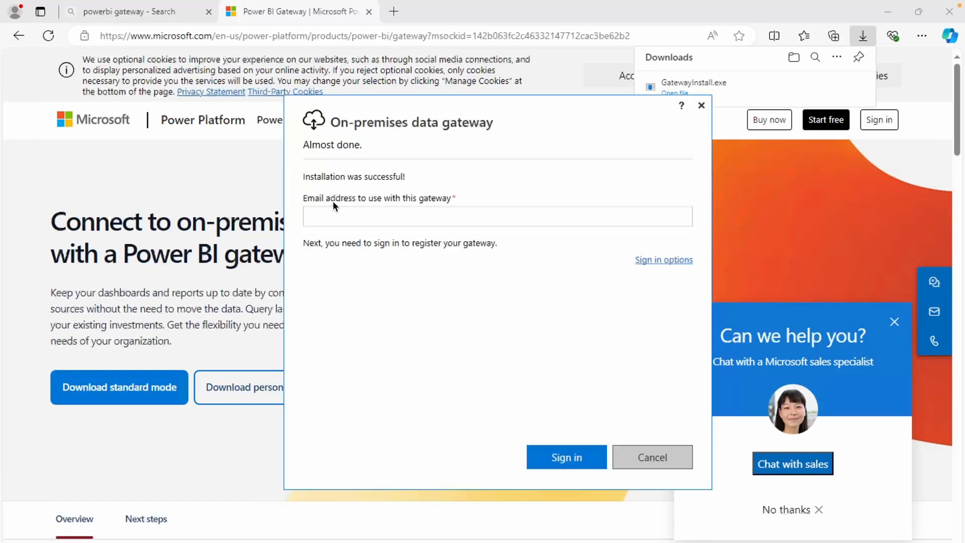
Step: Enter the work account e-mail and sign in through the default browser
click(369, 218)
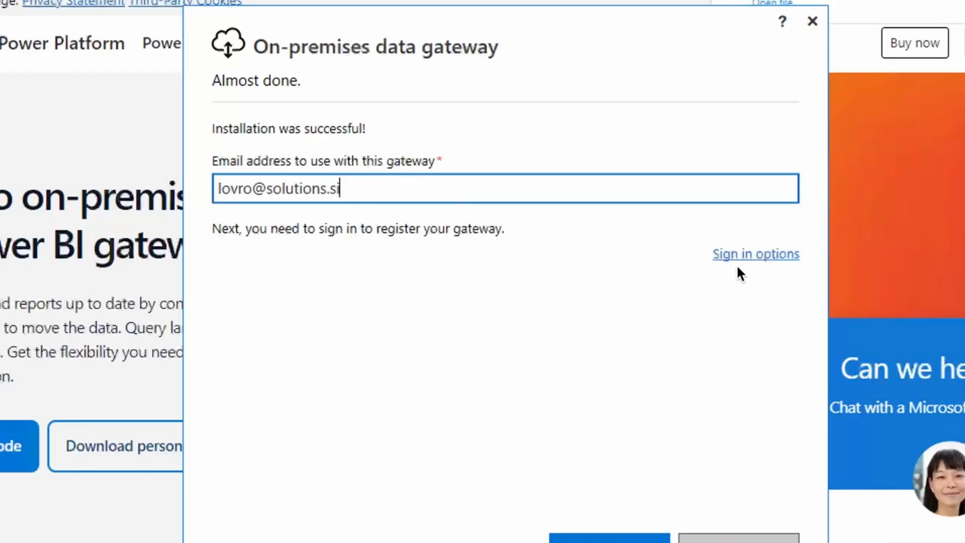
click(759, 253)
click(279, 282)
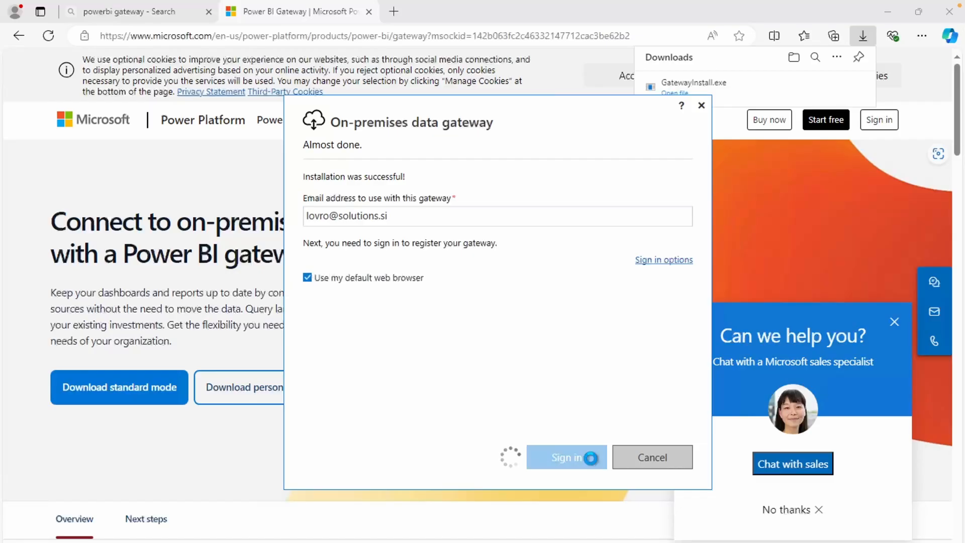
click(638, 539)
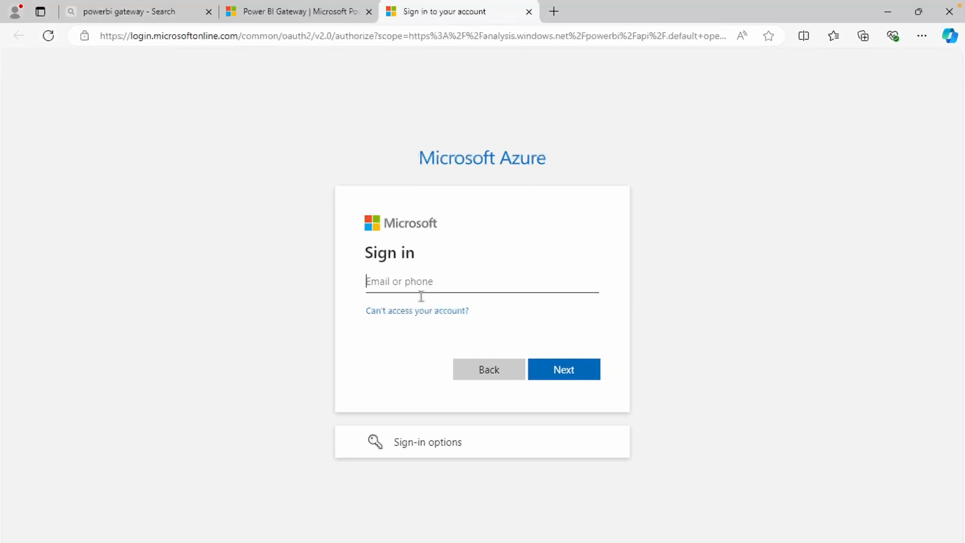
click(430, 284)
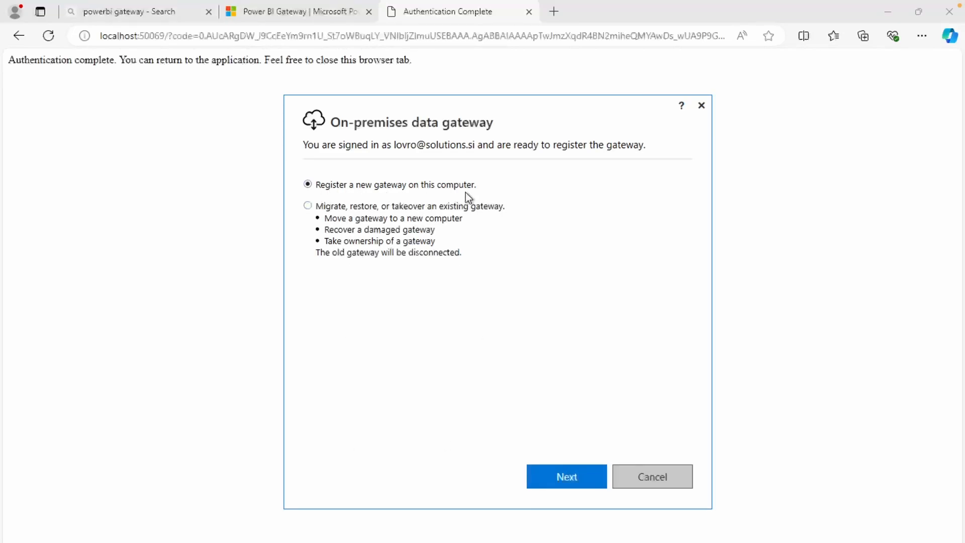
Step: Register new gateway AzureXeroCustomConnectorGW with a pasted, confirmed recovery key and configure it
click(545, 472)
click(420, 206)
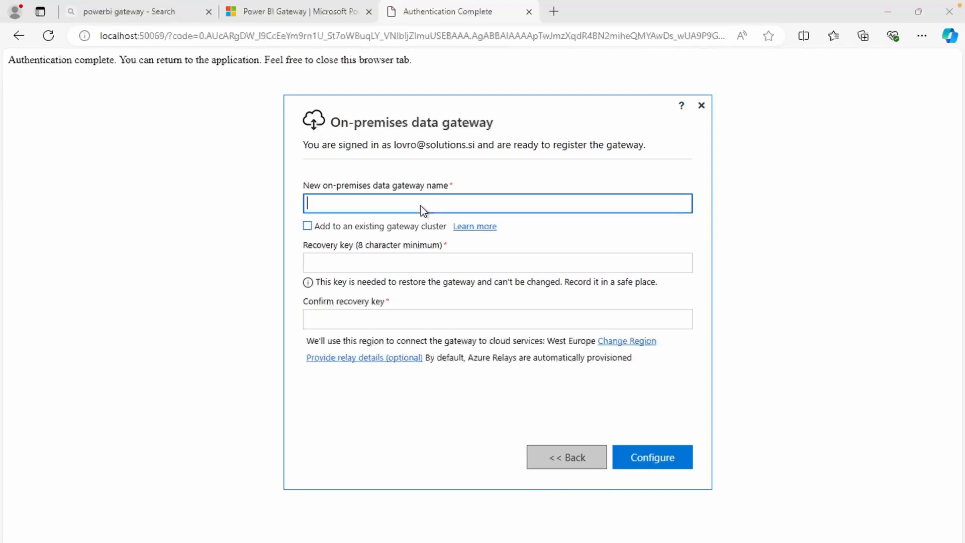
text(AzureXeroCustomConnectorGW)
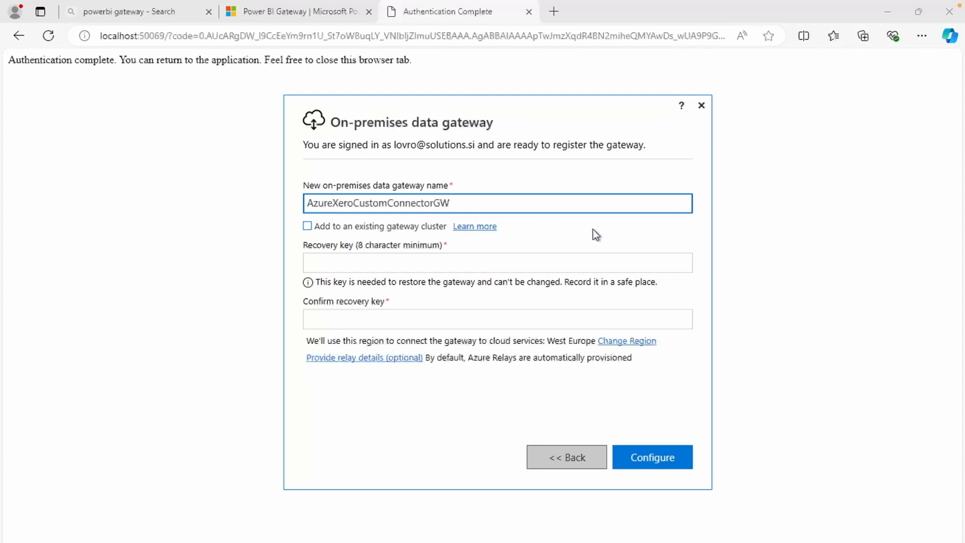
click(354, 260)
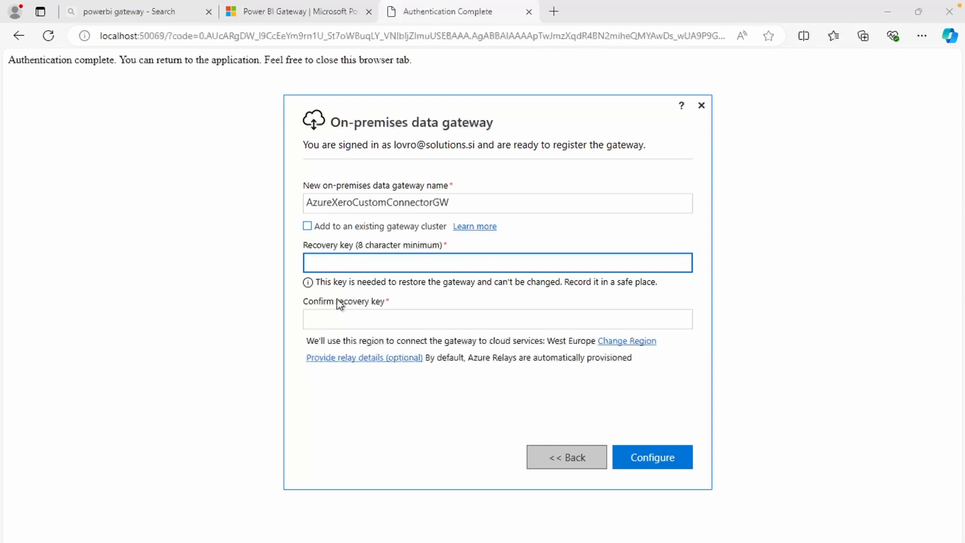
key(ctrl+v)
click(381, 321)
key(ctrl+v)
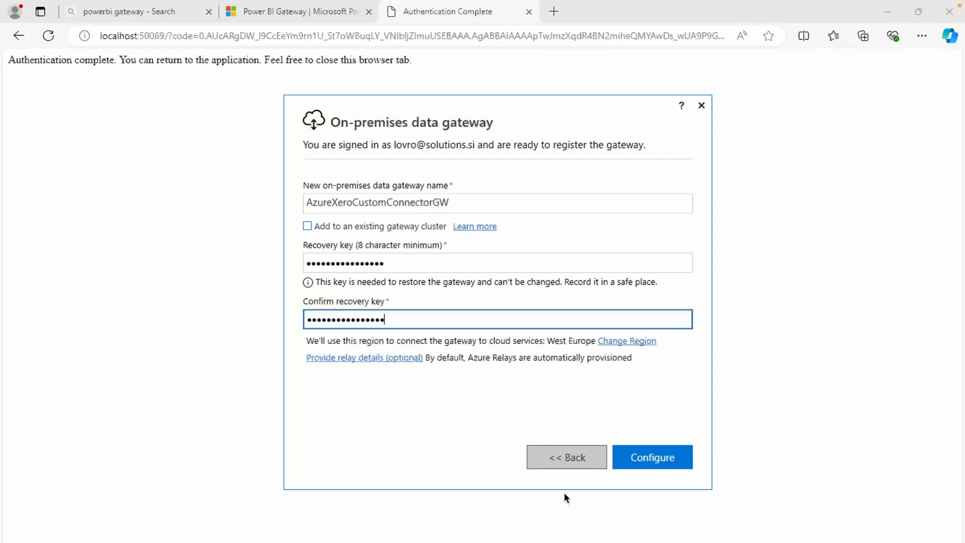
click(673, 460)
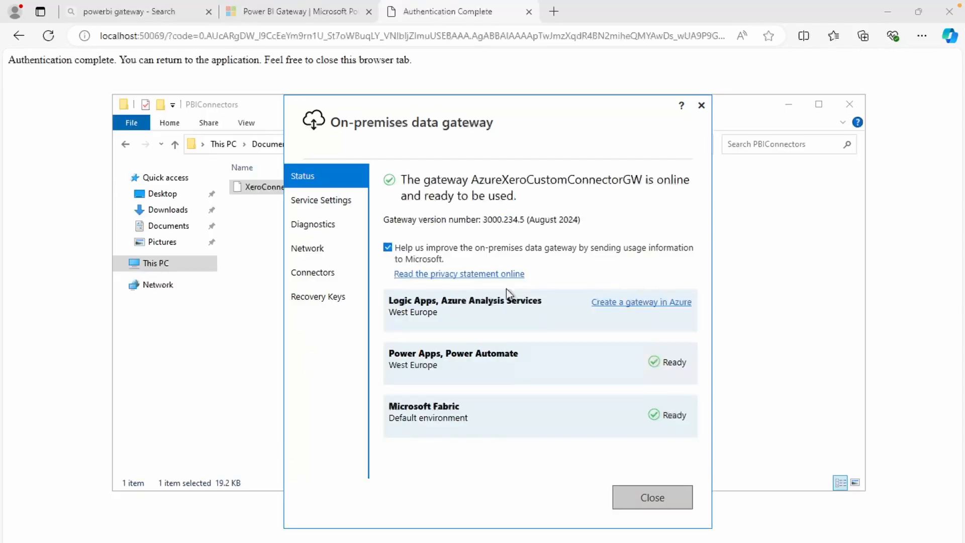
Step: Point the custom data connectors folder to a newly created C:\PBIConnectors folder
click(327, 273)
click(685, 238)
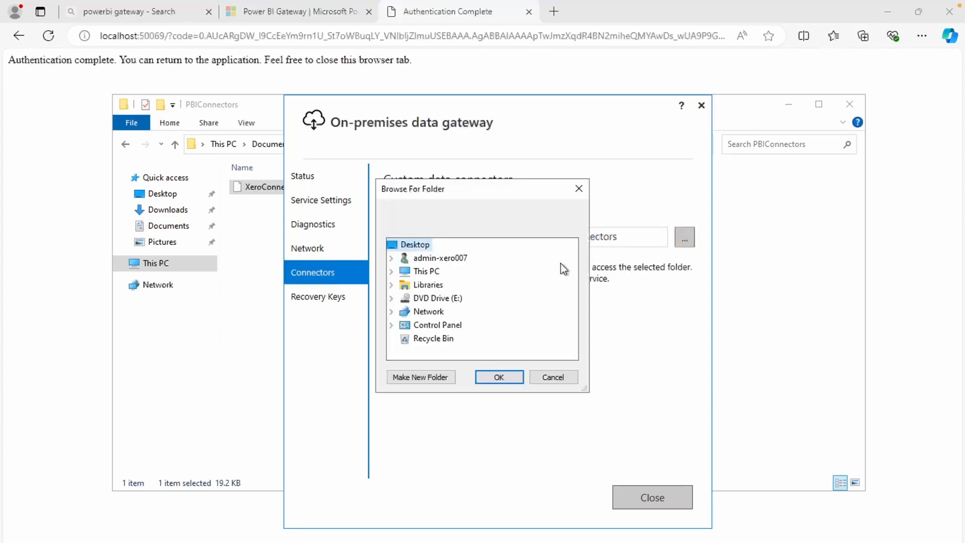
double_click(422, 271)
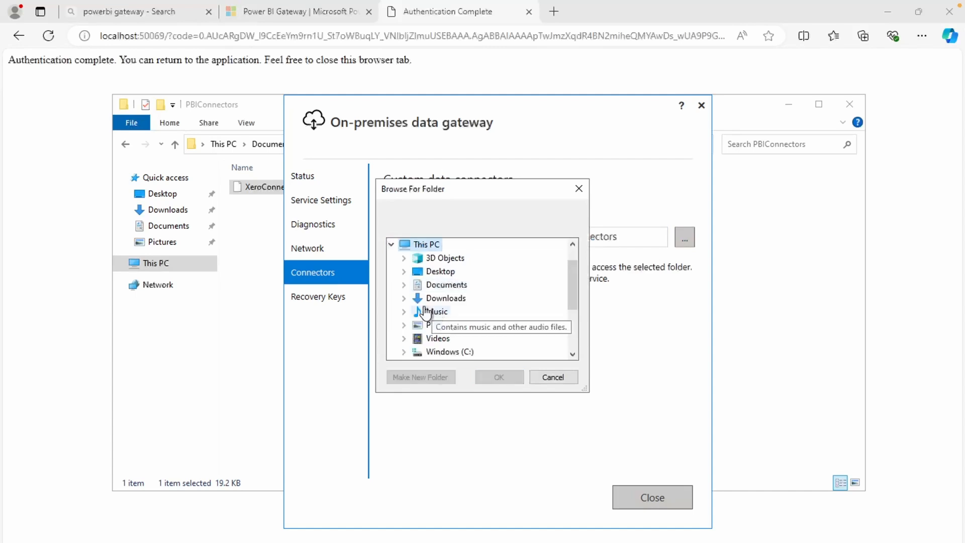
double_click(445, 354)
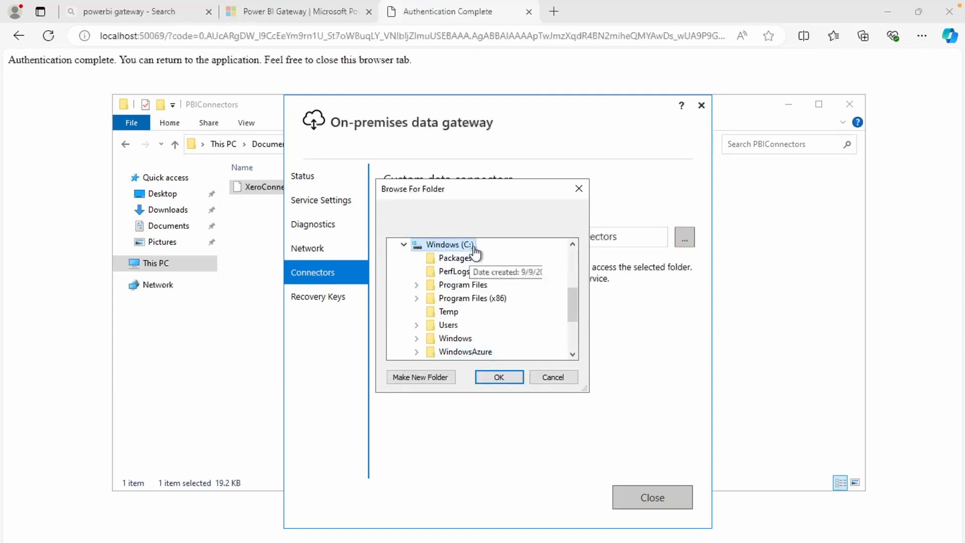
click(430, 377)
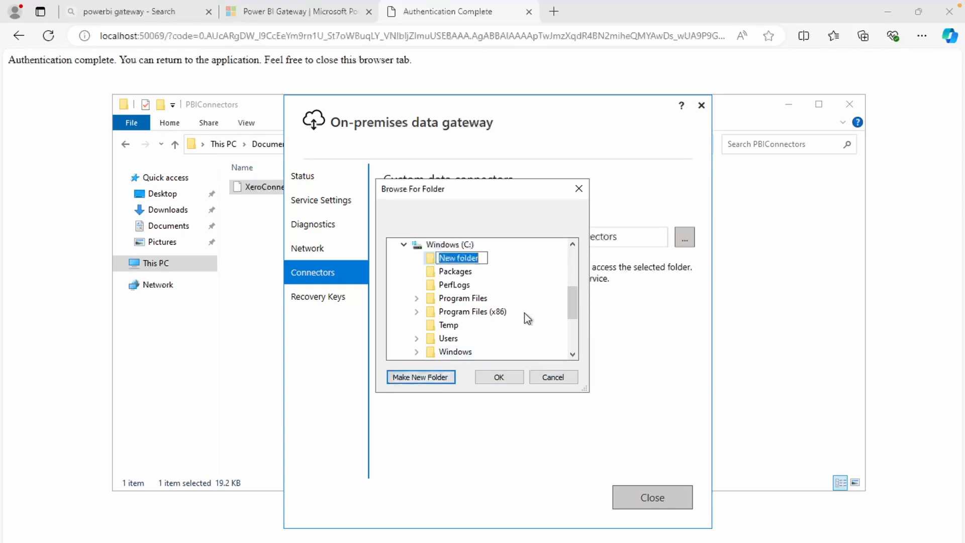
text(PBIConnectors)
key(Return)
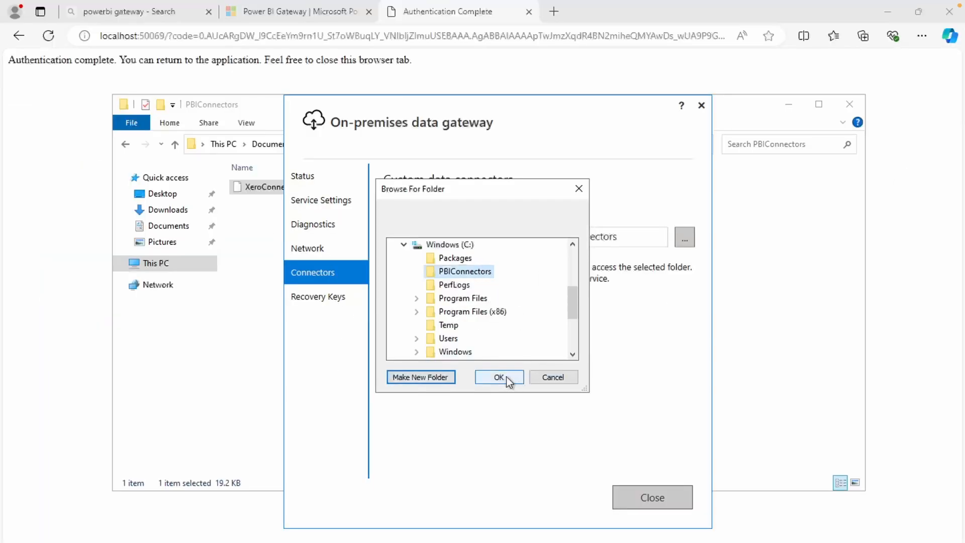
click(504, 377)
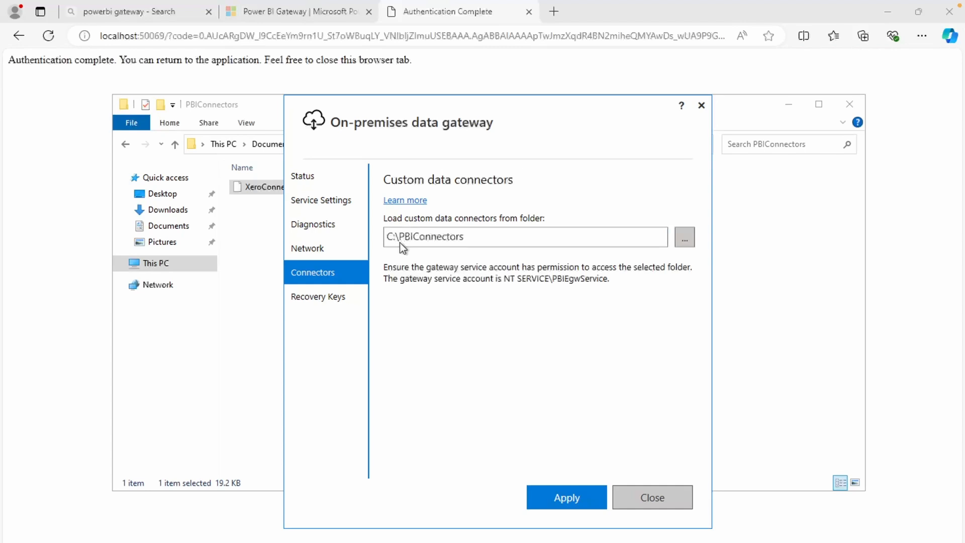
Step: Paste the XeroConnector.mez file into C:\PBIConnectors in File Explorer
click(182, 263)
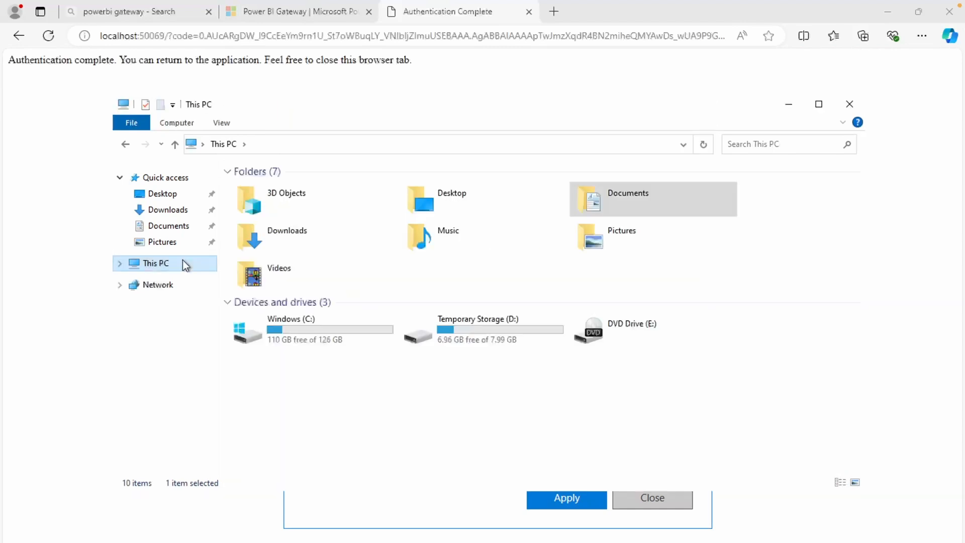
double_click(248, 329)
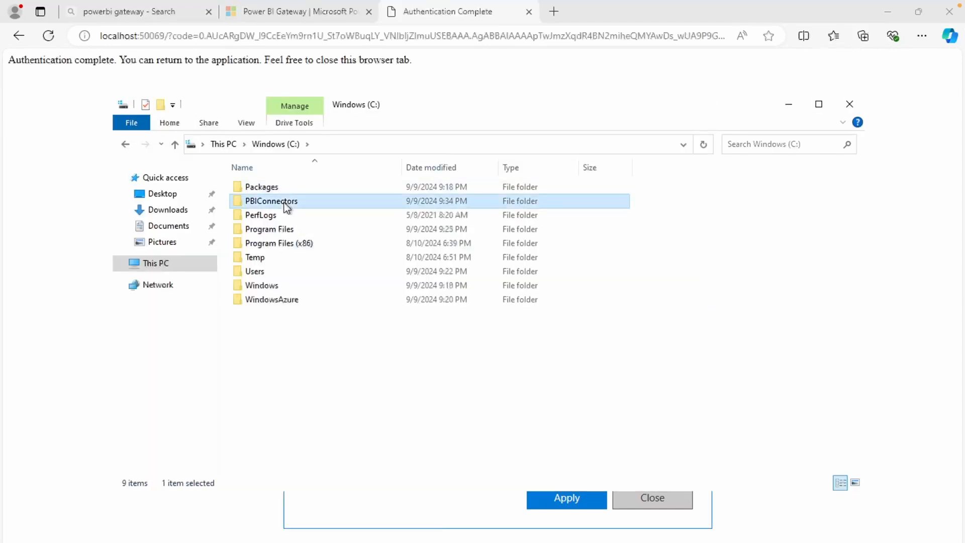
double_click(287, 198)
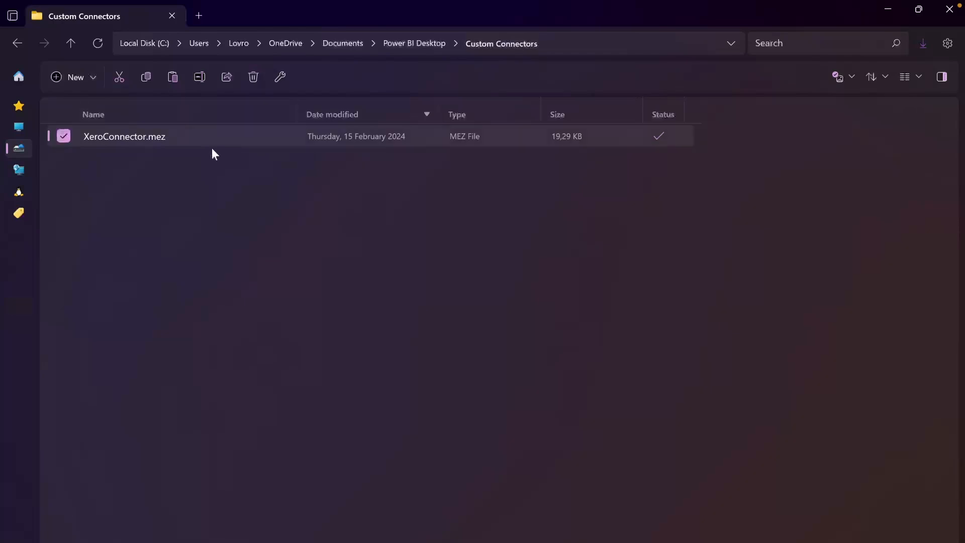
click(346, 249)
click(233, 142)
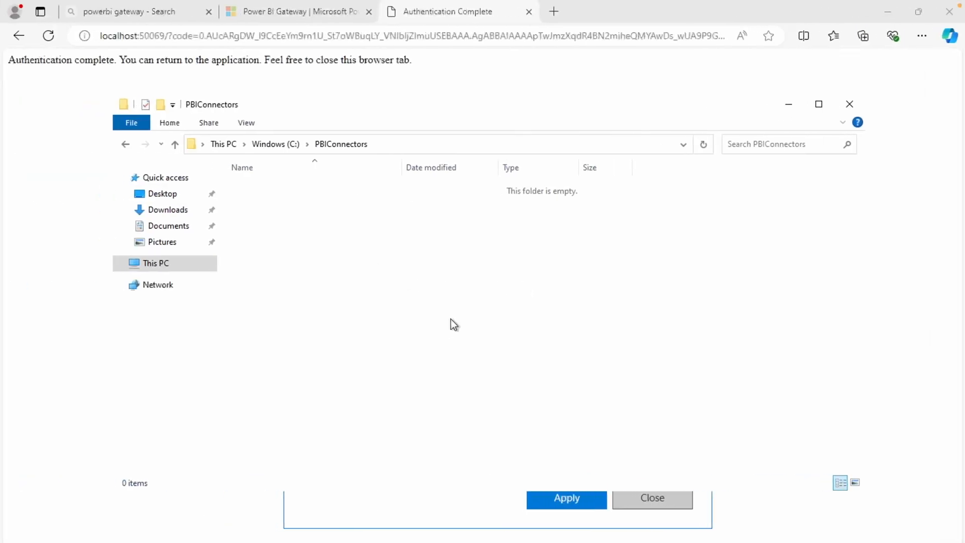
key(ctrl+v)
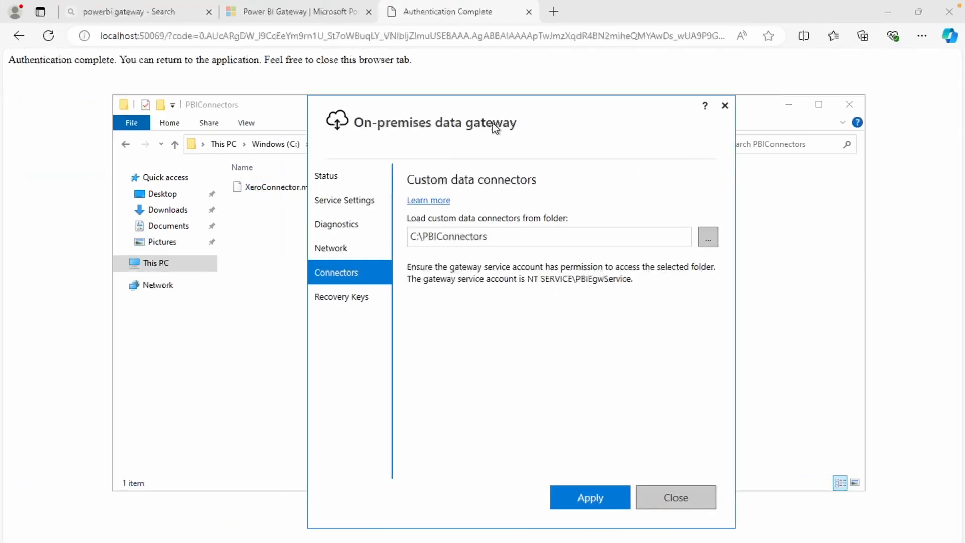
drag(490, 124, 493, 125)
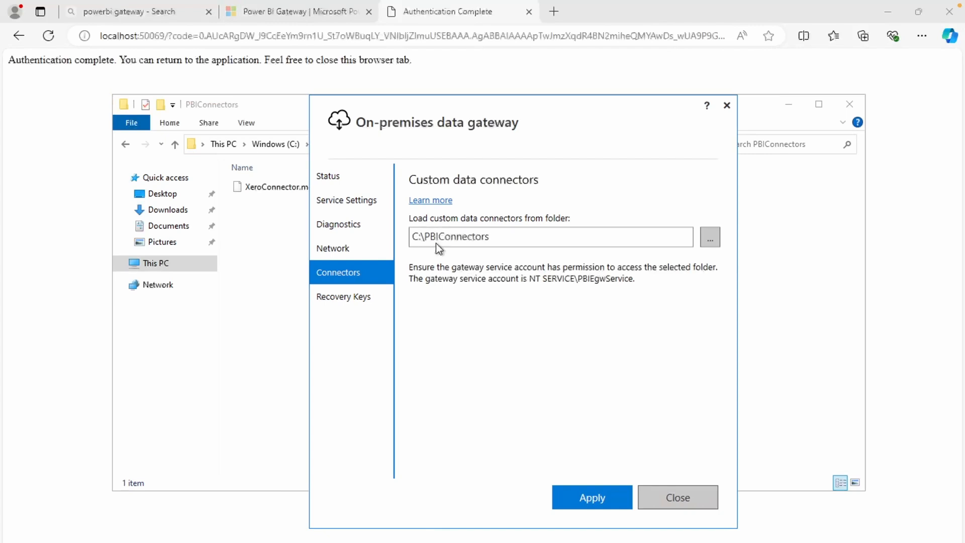
Step: Apply the C:\PBIConnectors connector folder and restart the gateway to load XeroConnector
click(611, 490)
click(530, 351)
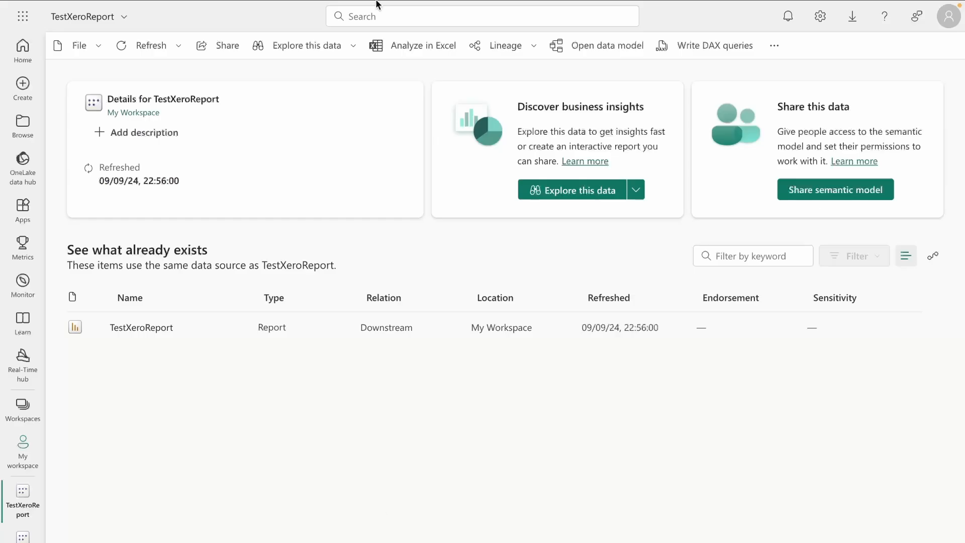
Step: Open Manage connections and gateways from settings and refresh the on-premises data gateway list
click(202, 60)
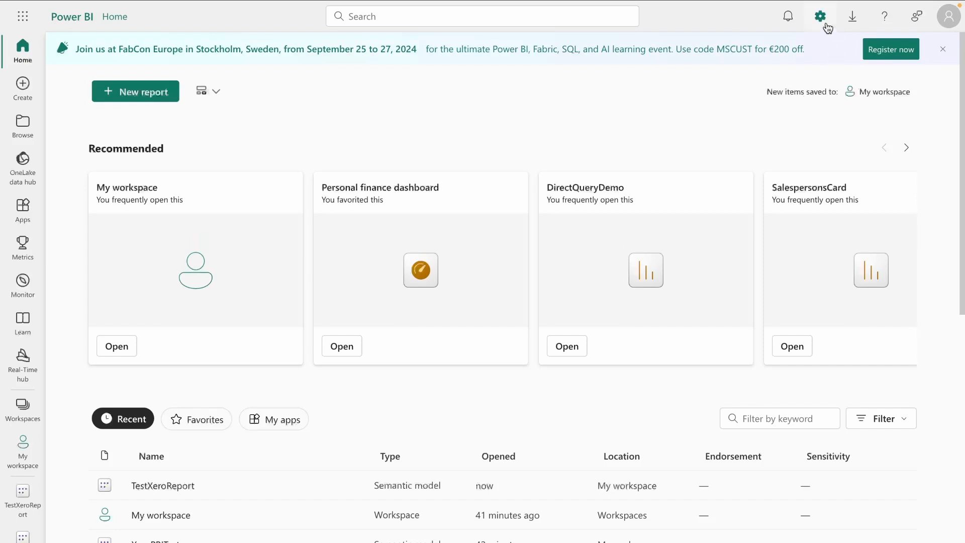
click(821, 18)
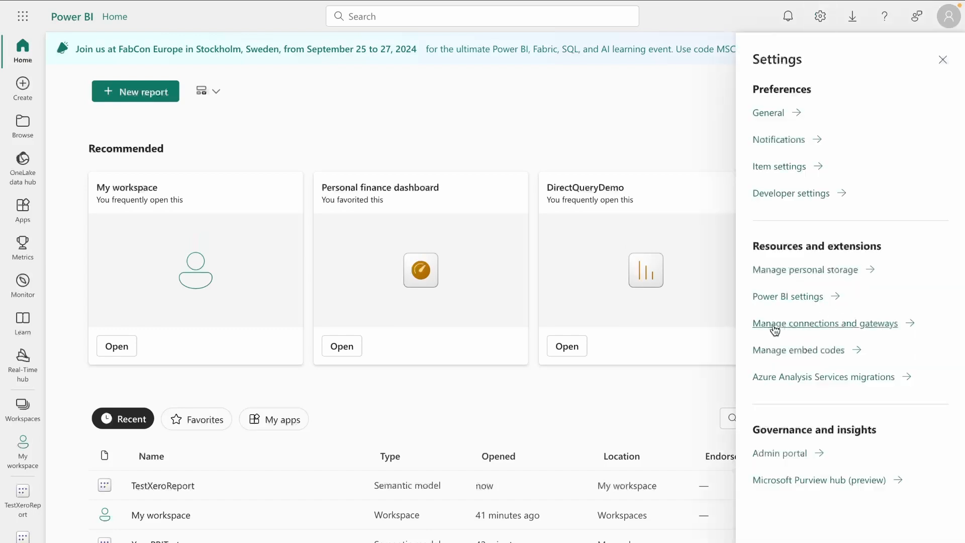
click(829, 327)
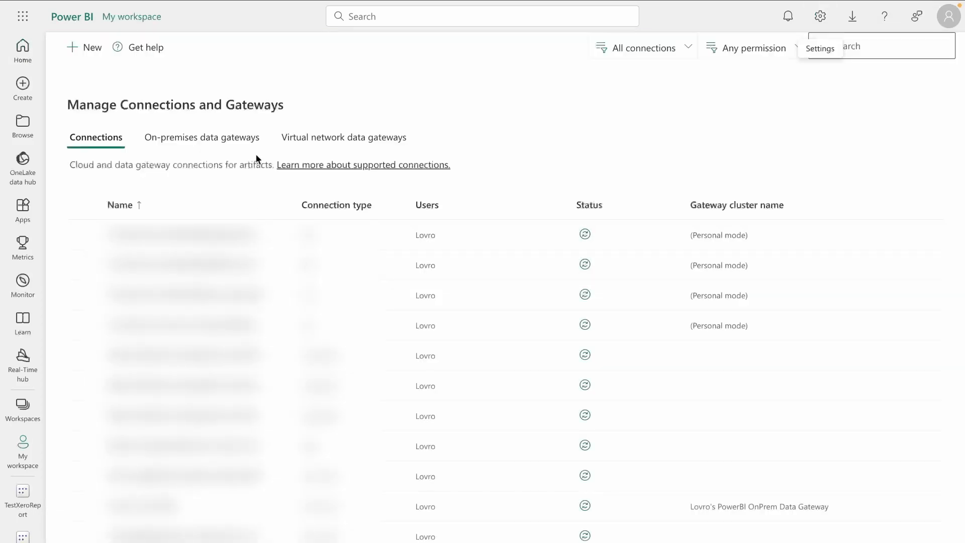
click(165, 138)
click(680, 234)
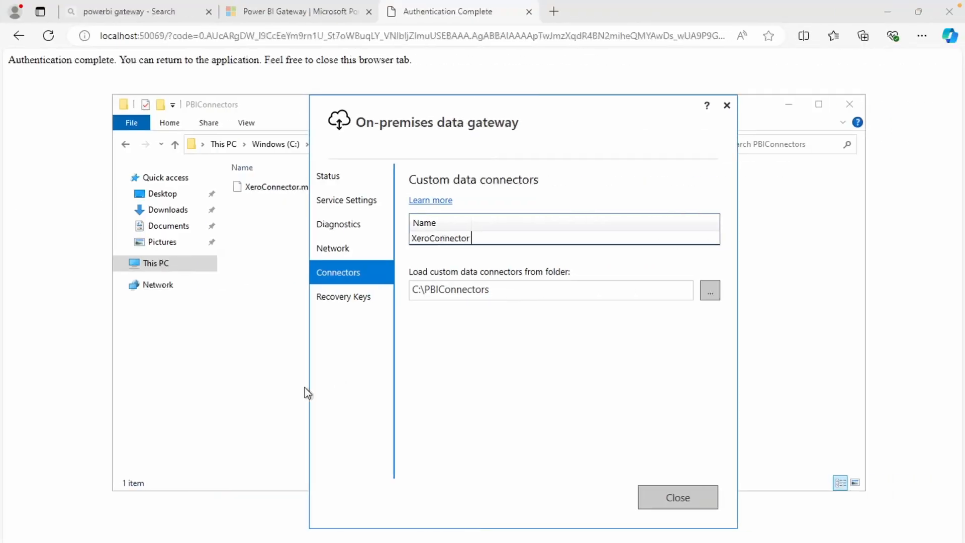
click(16, 542)
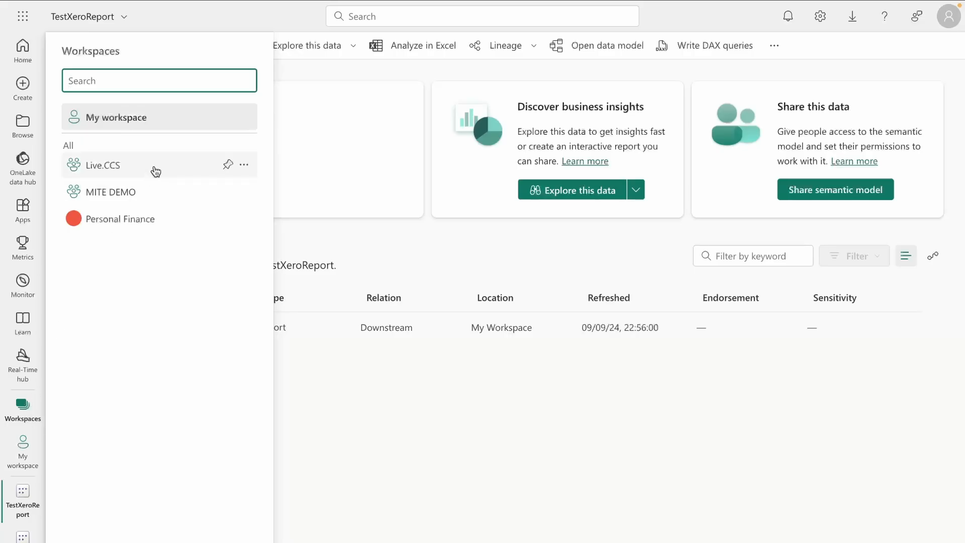
Step: From My workspace, open Settings for the TestXeroReport semantic model
click(126, 119)
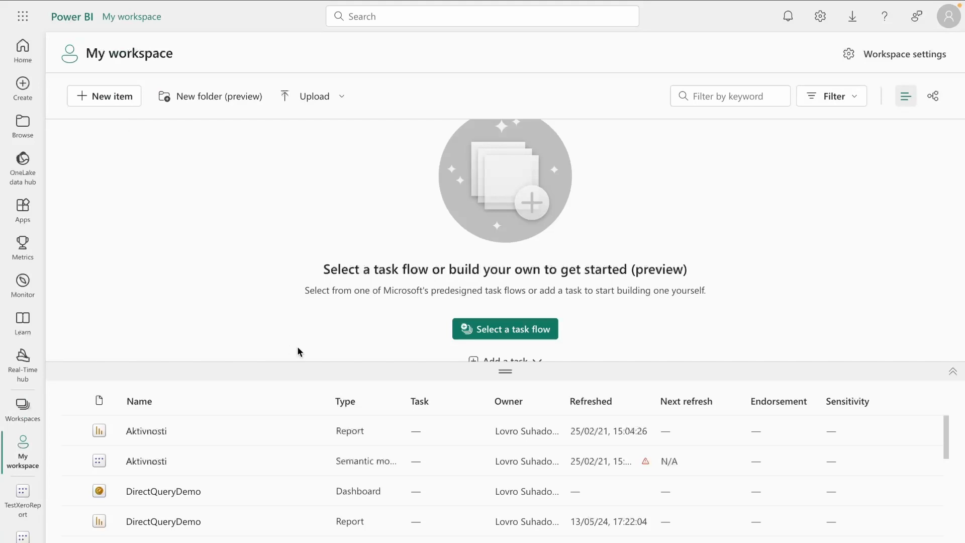
drag(503, 370, 504, 186)
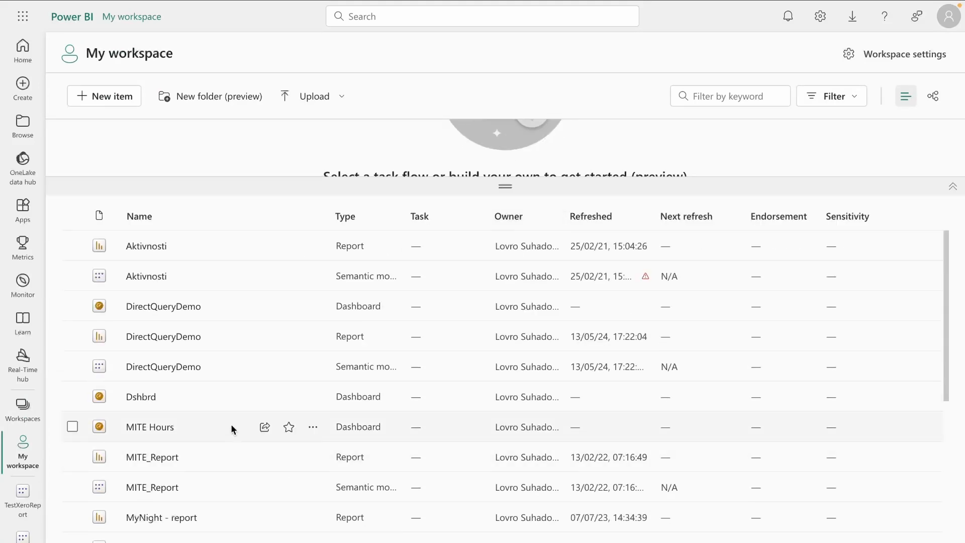
scroll(230, 387, down, 5)
scroll(231, 384, down, 3)
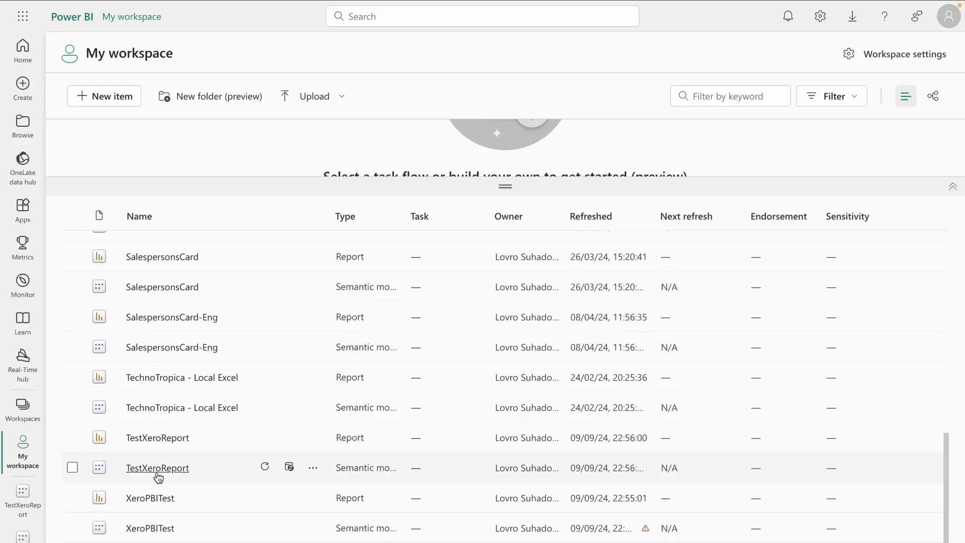
click(313, 469)
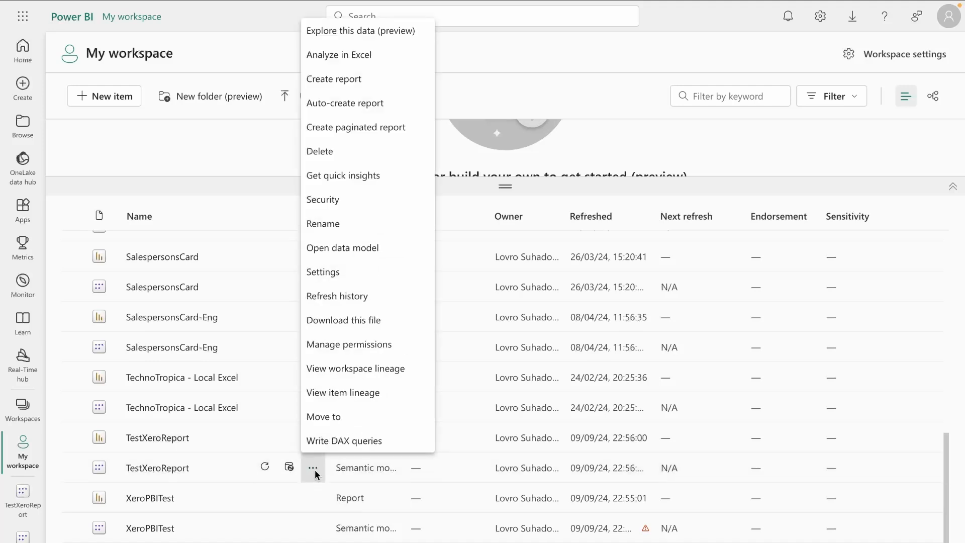
click(349, 272)
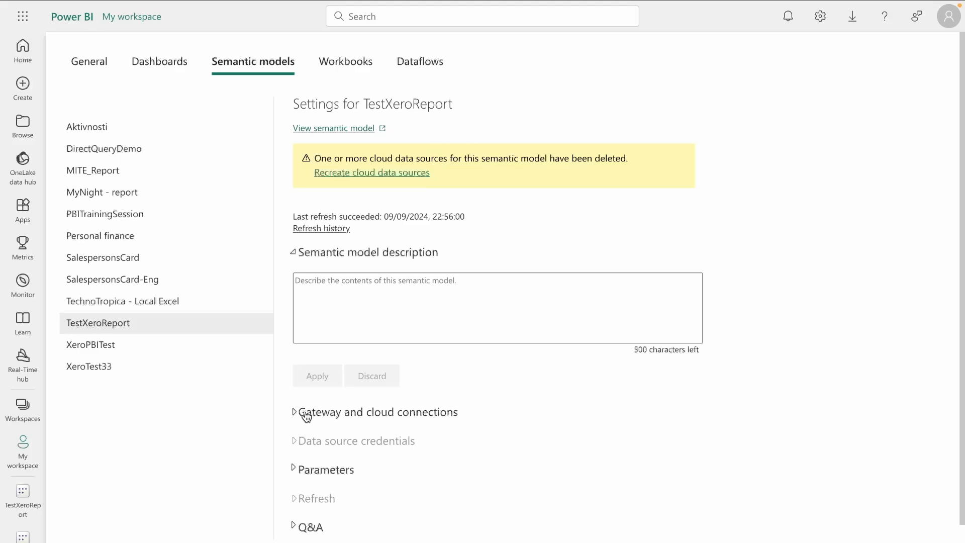
Step: Show AzureXeroCustomConnectorGW is not configured because XeroConnector cannot be added as a data source
click(307, 413)
scroll(491, 442, down, 3)
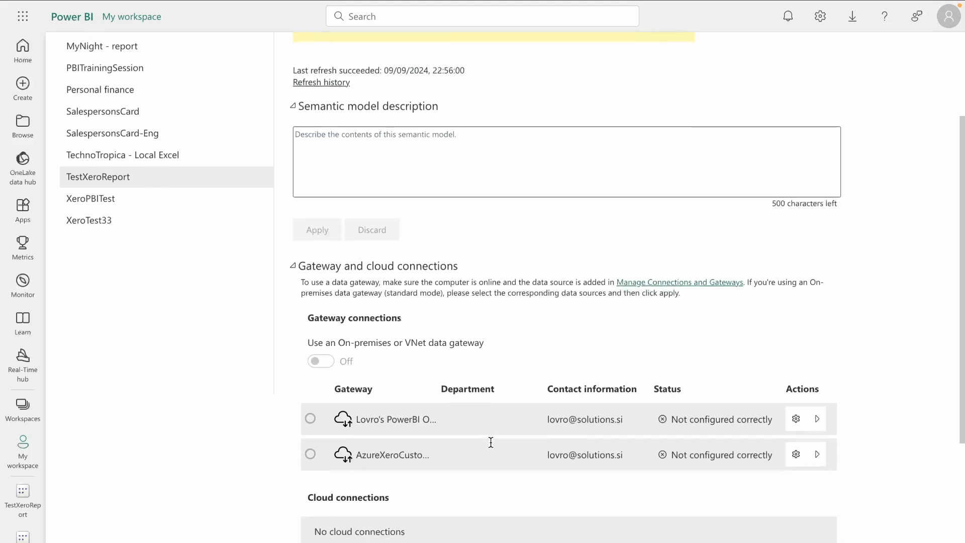
drag(357, 457, 427, 455)
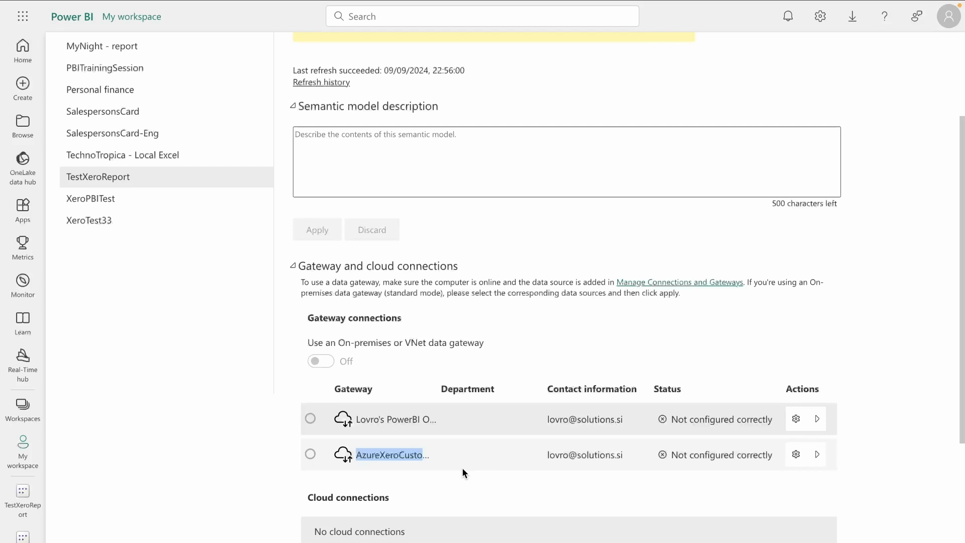
drag(670, 457, 754, 457)
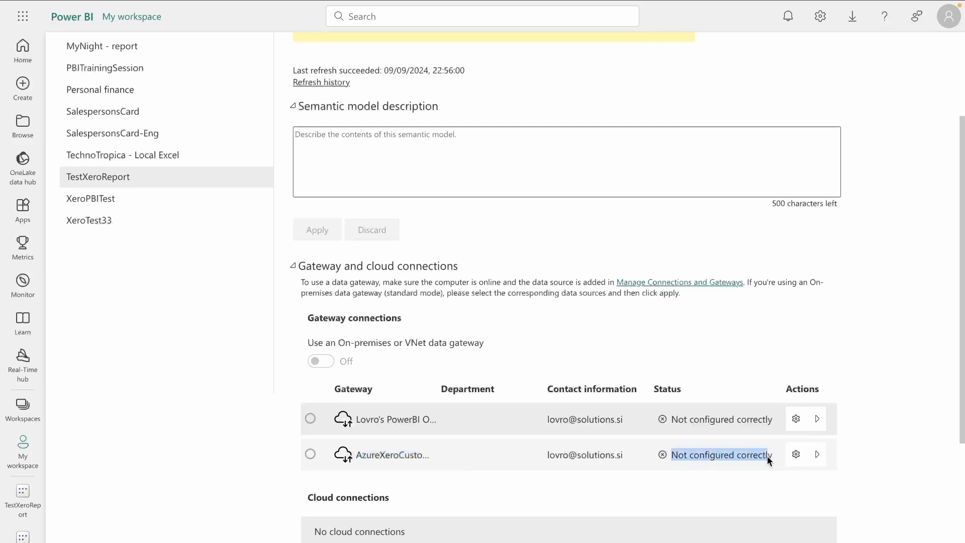
scroll(777, 456, down, 1)
click(817, 433)
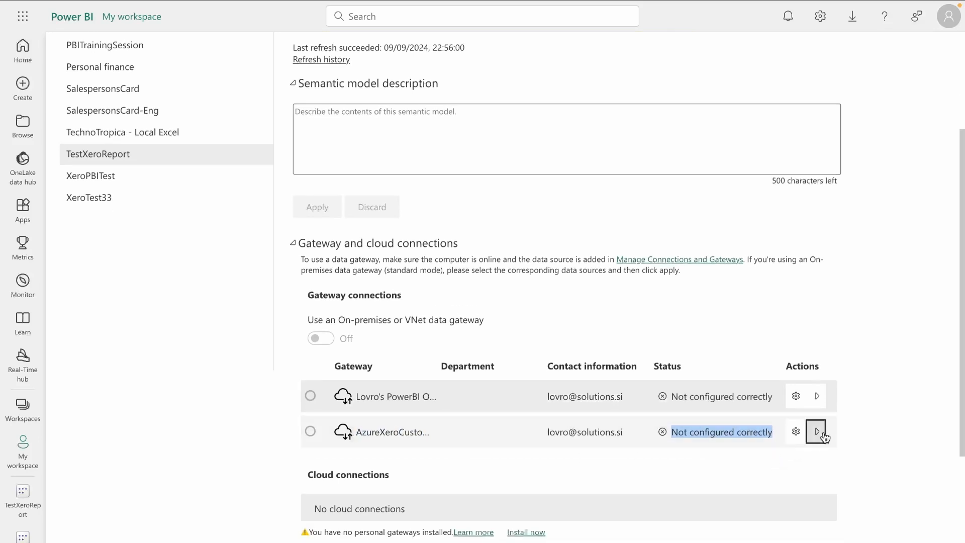
scroll(818, 437, down, 2)
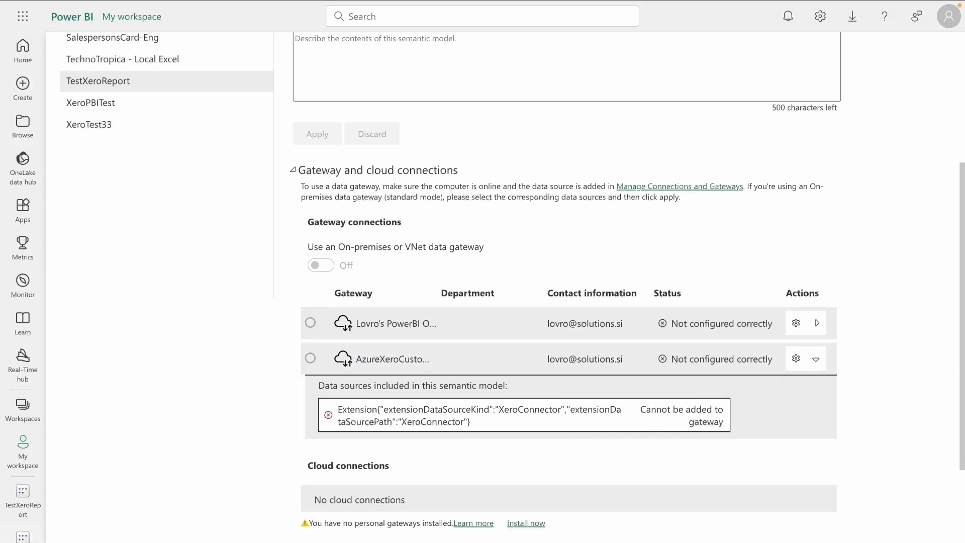
scroll(567, 287, up, 1)
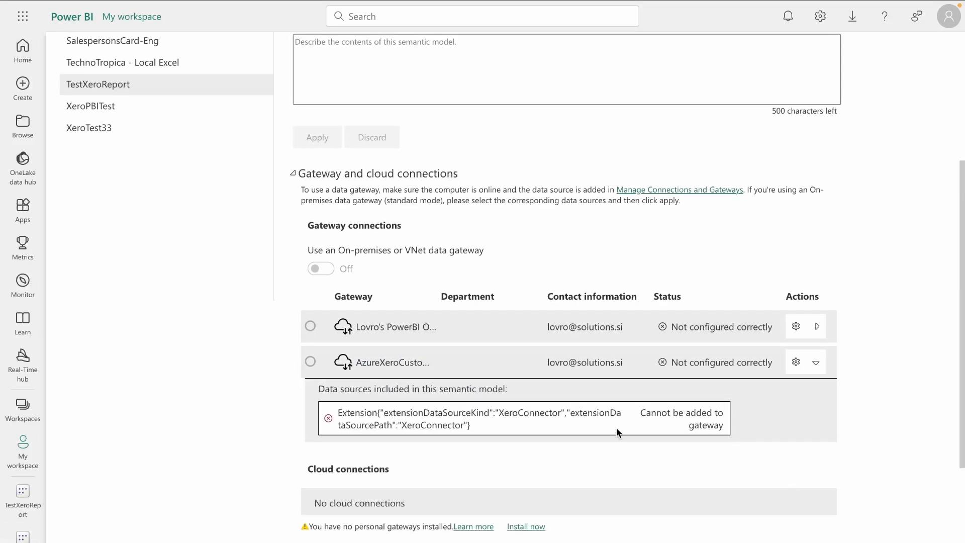
drag(641, 410, 704, 426)
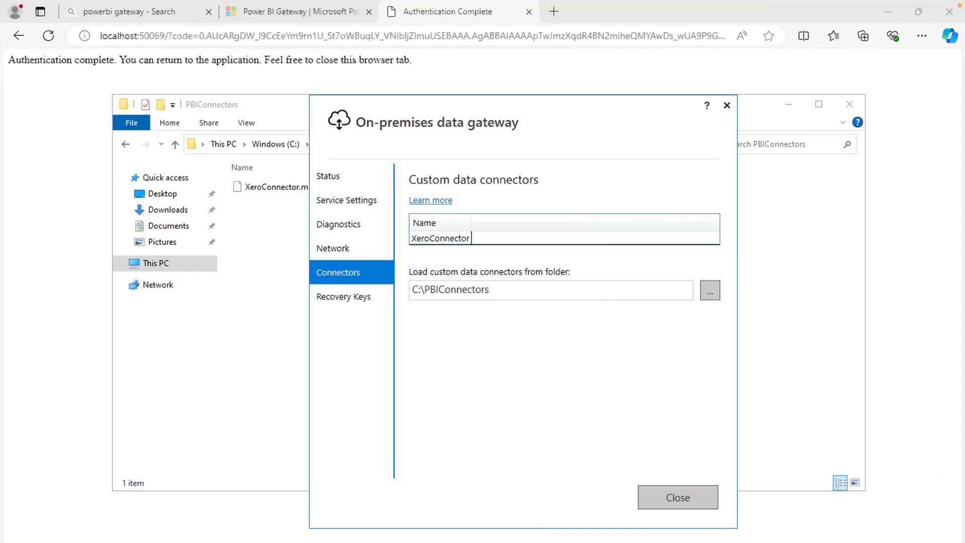
Step: Restart the Windows Server VM from the Start menu power options
key(super)
click(17, 542)
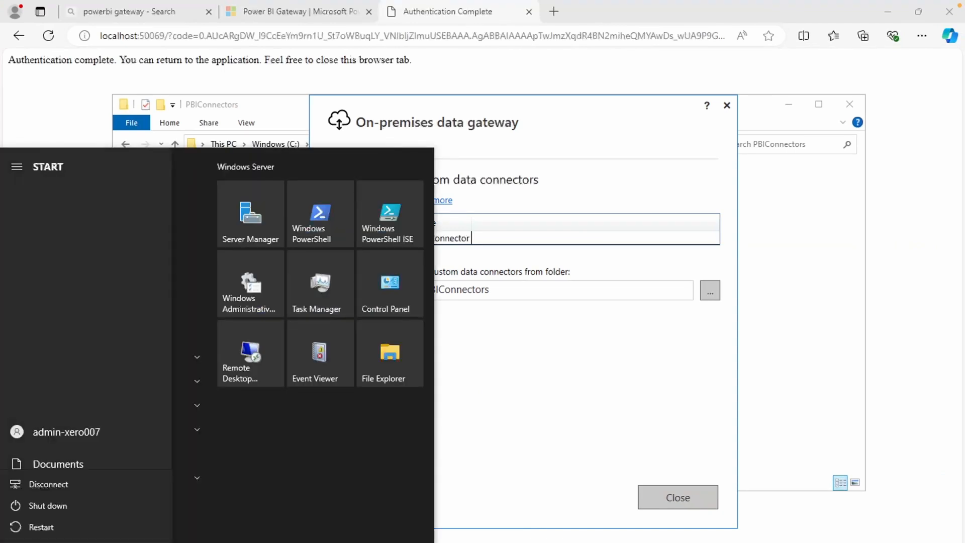
click(57, 534)
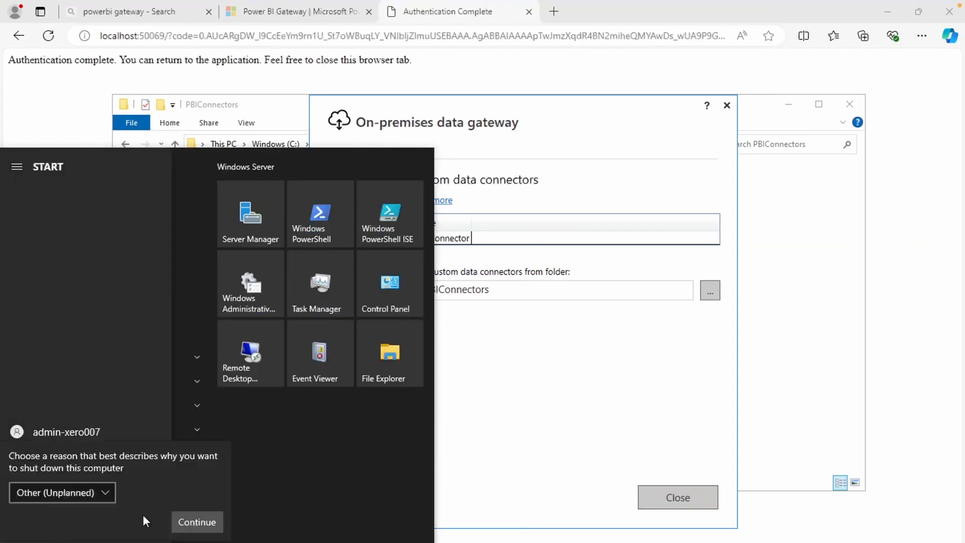
click(197, 522)
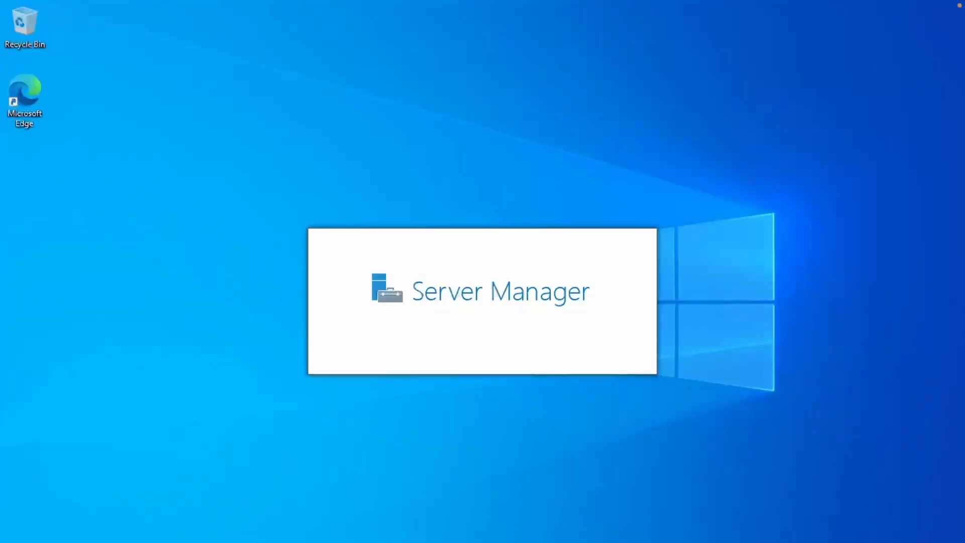
Step: After the restart, reopen the gateway's Connectors page to confirm XeroConnector is loaded
key(super)
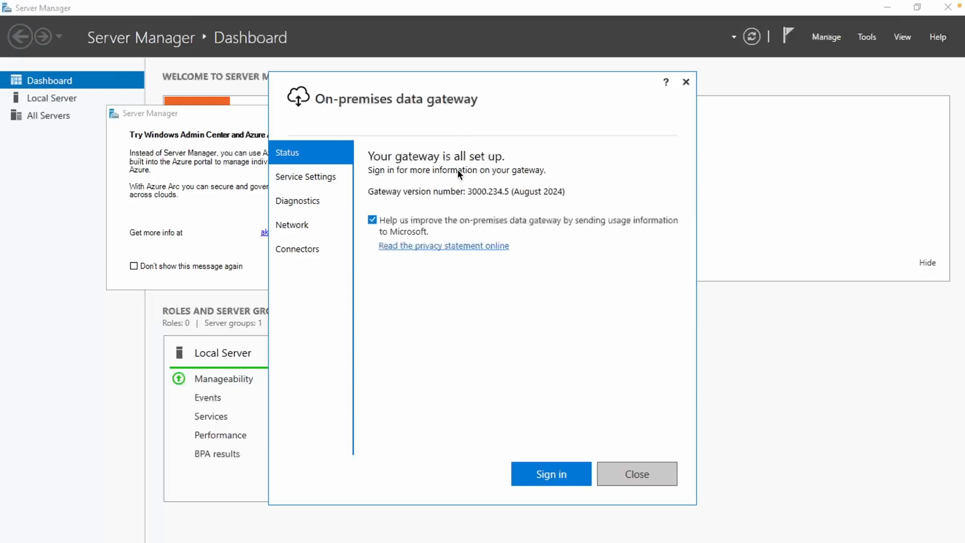
click(310, 252)
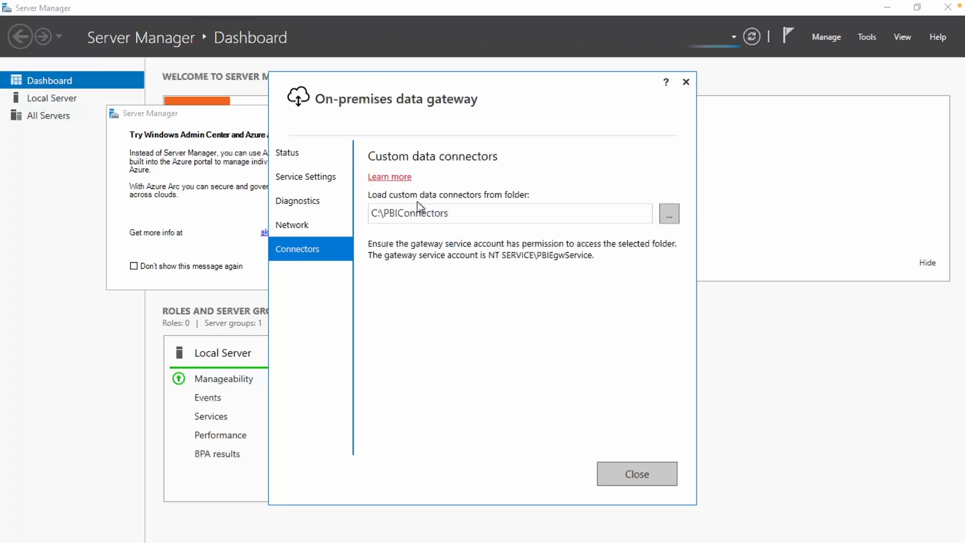
click(411, 216)
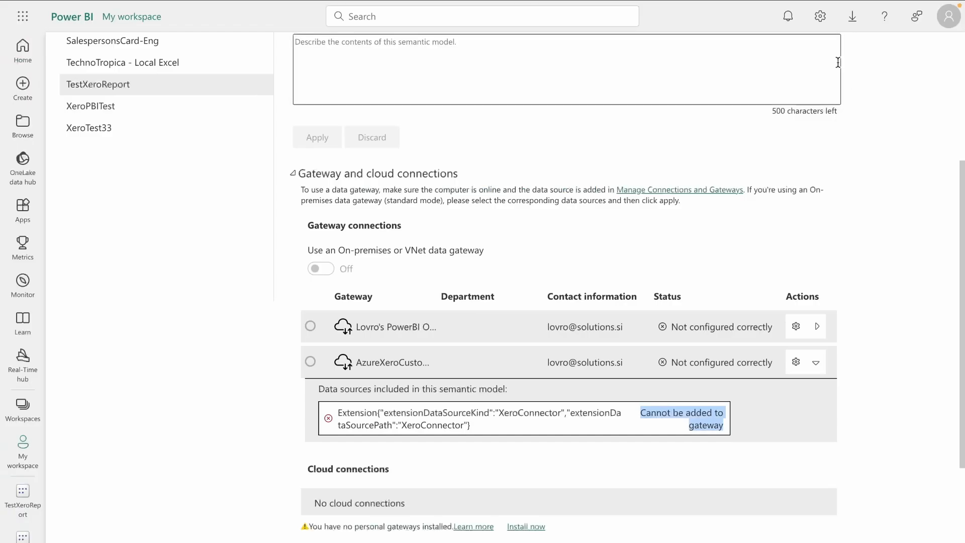
Step: Visit Manage connections and gateways, then return to TestXeroReport's gateway connection settings
click(821, 17)
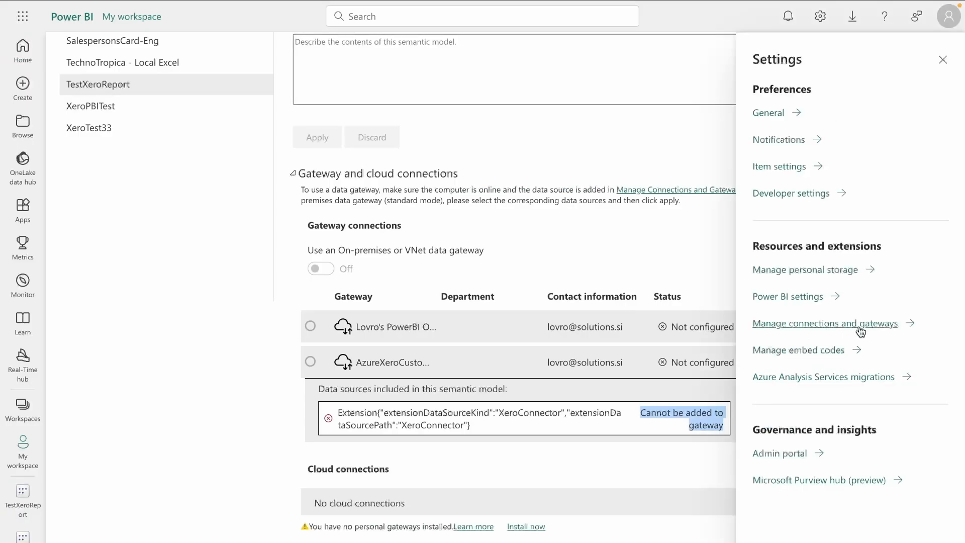
mouse_move(485, 1)
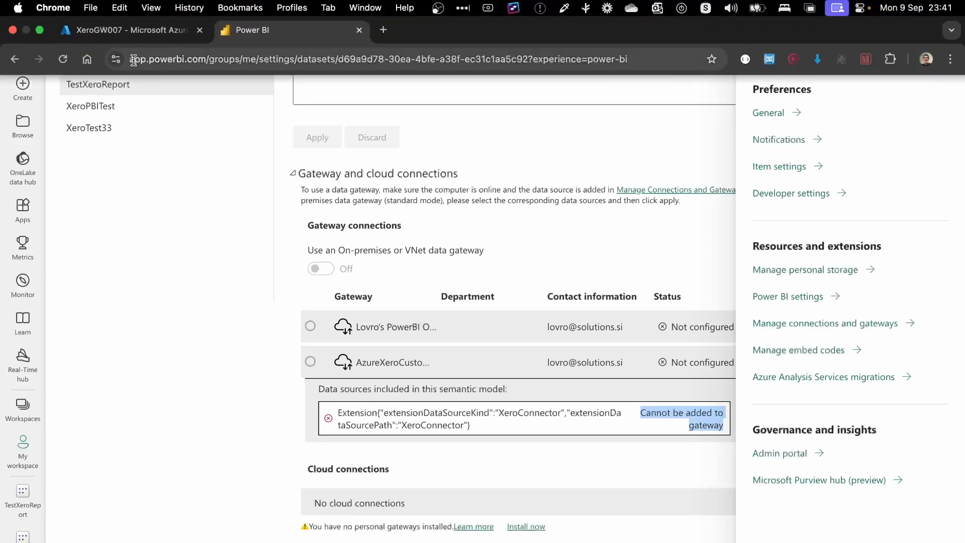
click(827, 333)
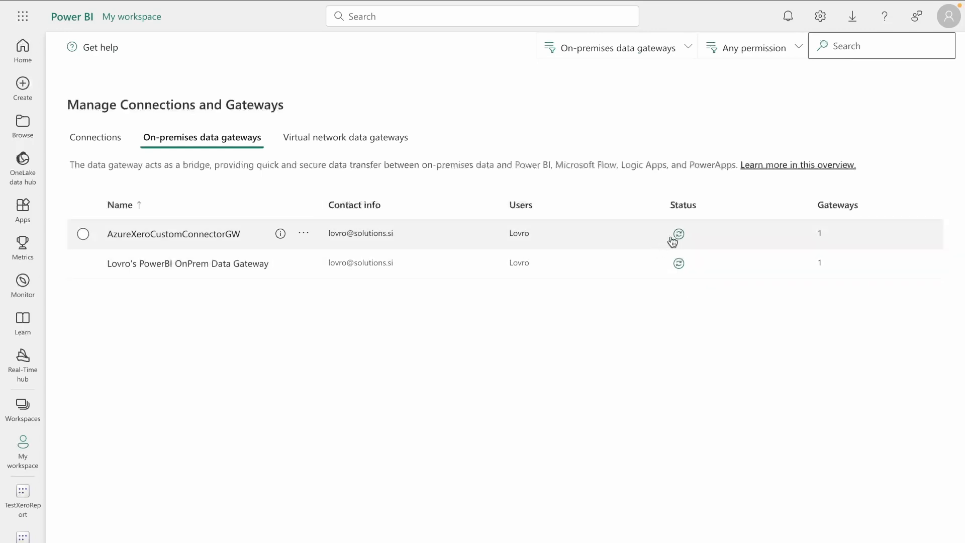
click(15, 61)
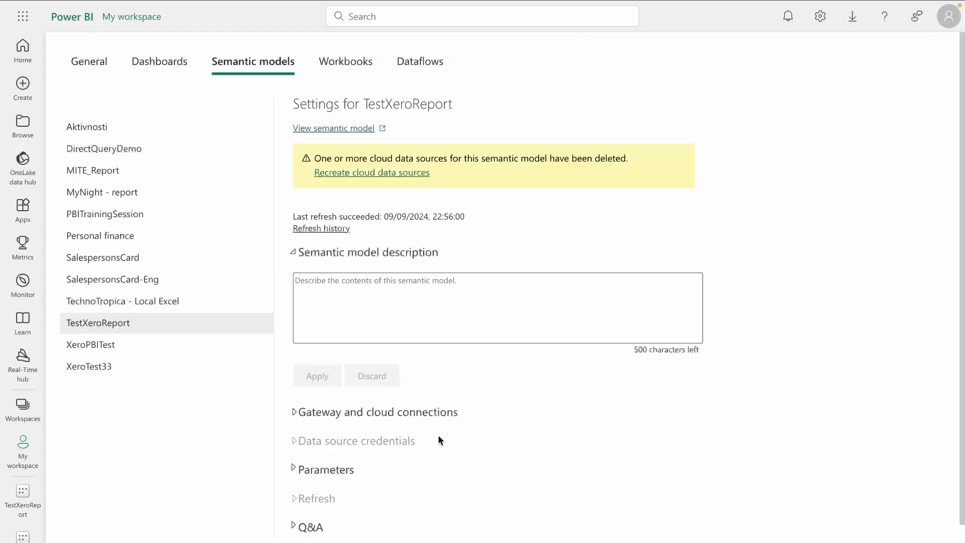
click(428, 418)
scroll(425, 416, down, 4)
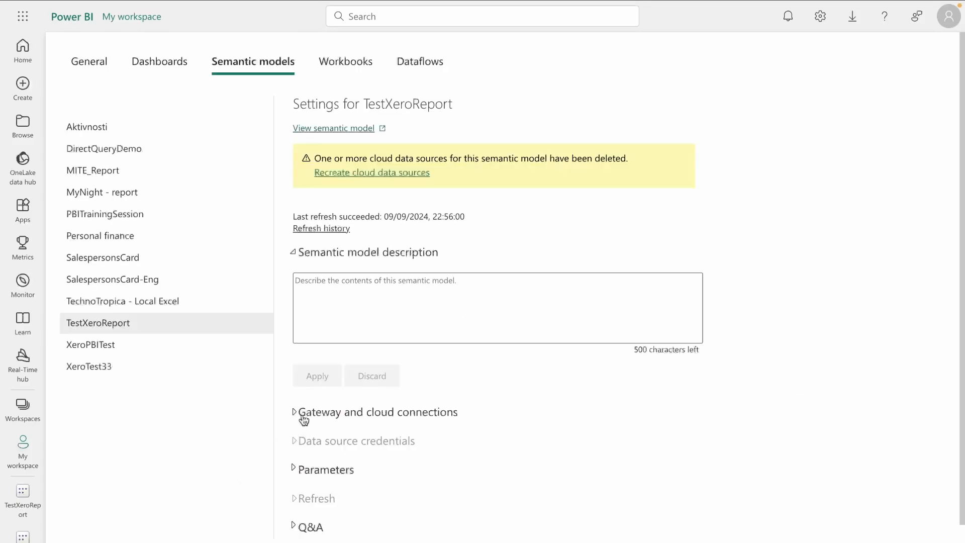
Step: Enable cloud data source and custom connector refresh on the AzureXeroCustomConnectorGW gateway
click(303, 417)
scroll(317, 419, down, 4)
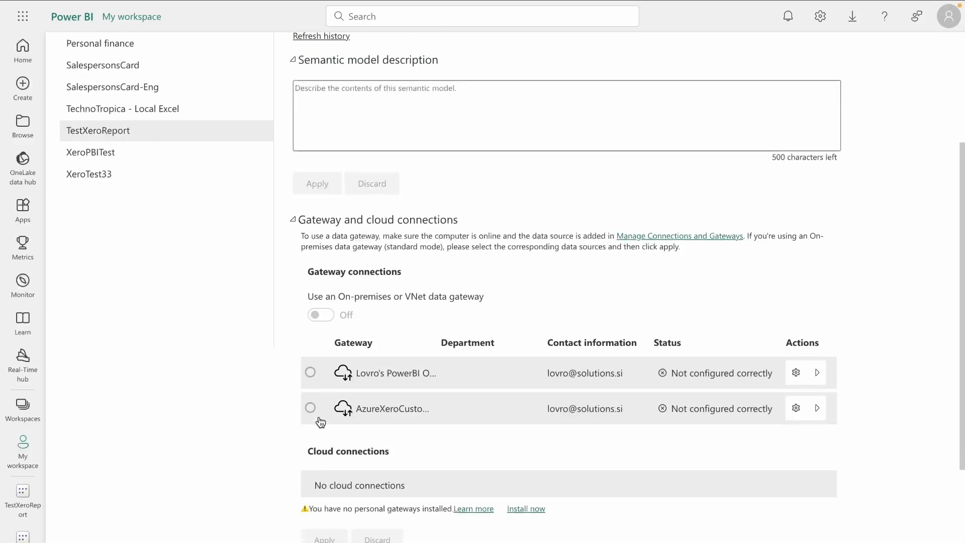
drag(357, 414, 443, 417)
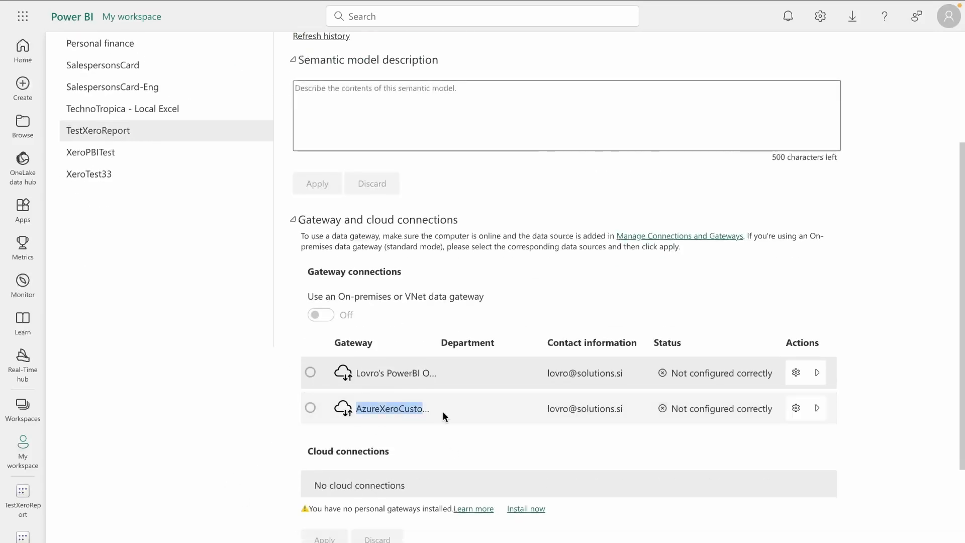
click(796, 408)
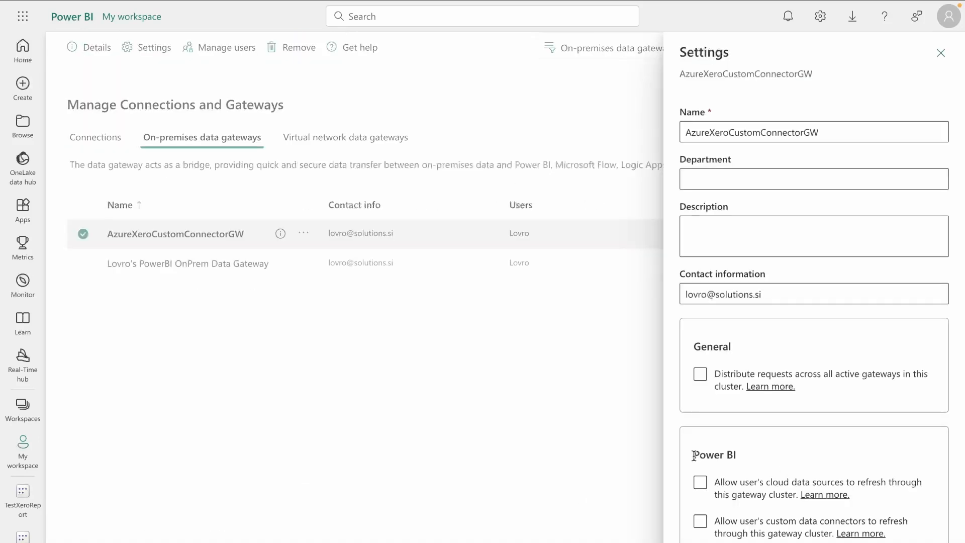
click(699, 483)
mouse_move(276, 1)
click(15, 58)
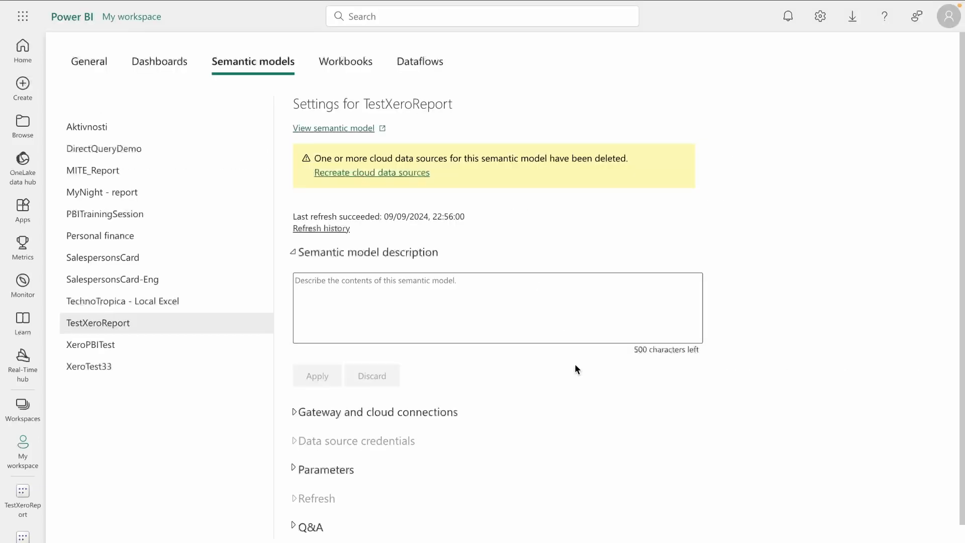
Step: Manually add a XeroConnector connection named HelloXero to the Azure gateway and start editing its credentials
click(379, 413)
click(817, 367)
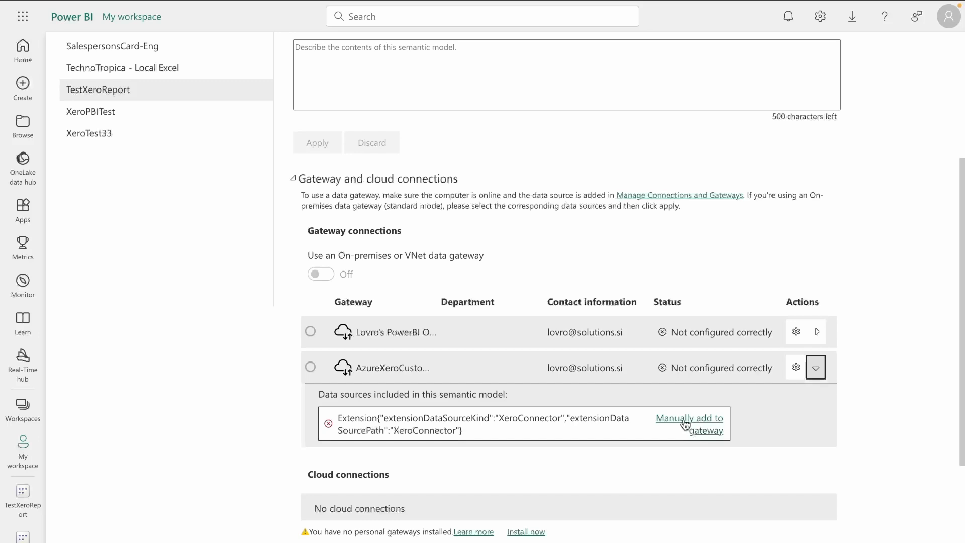
click(711, 426)
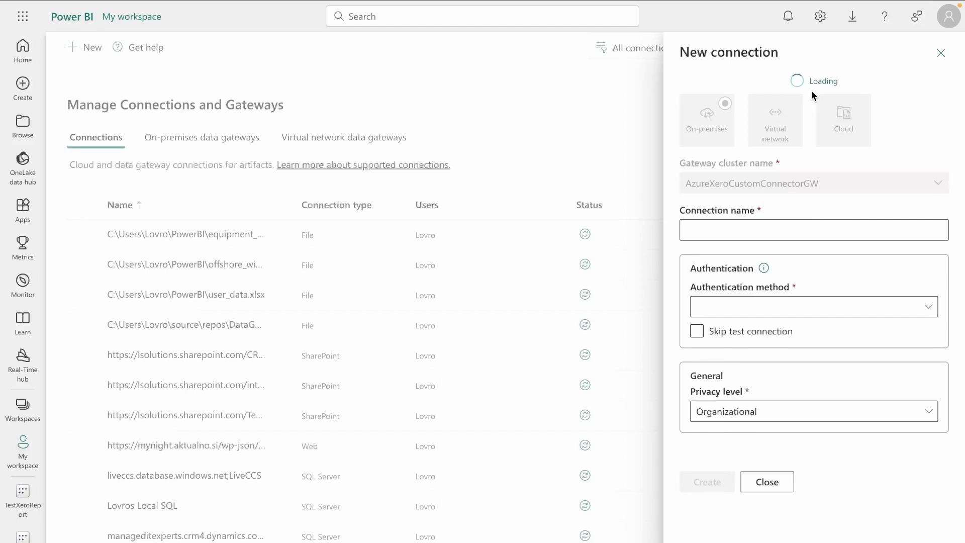
click(801, 230)
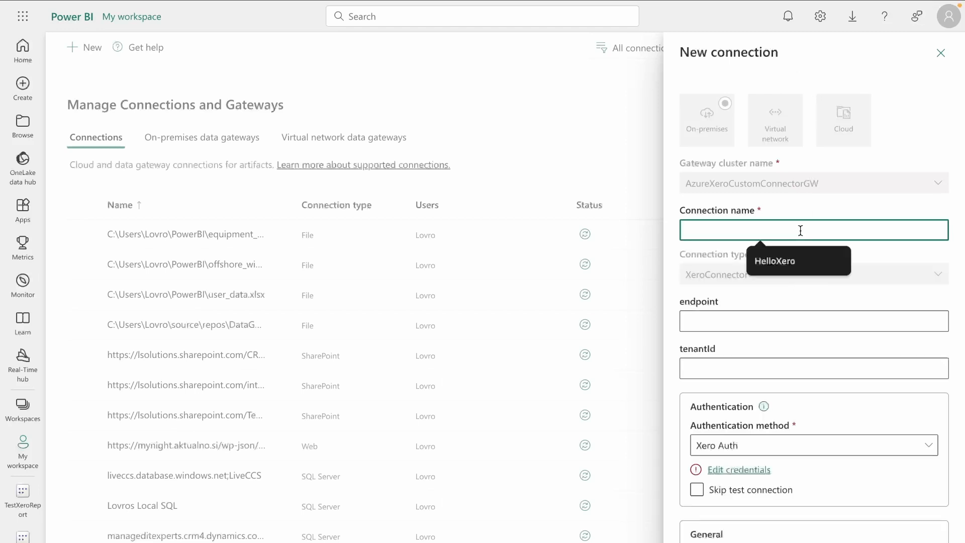
click(773, 260)
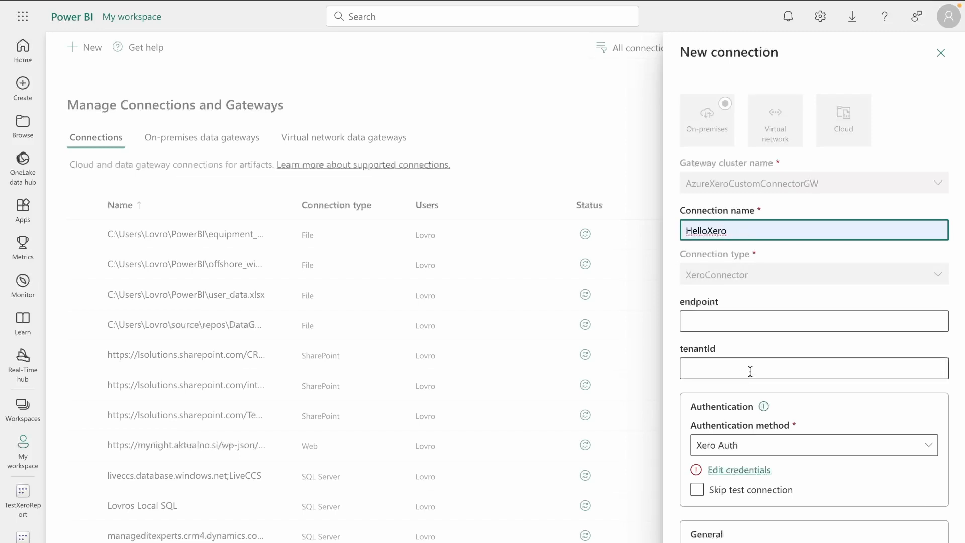
scroll(760, 370, down, 1)
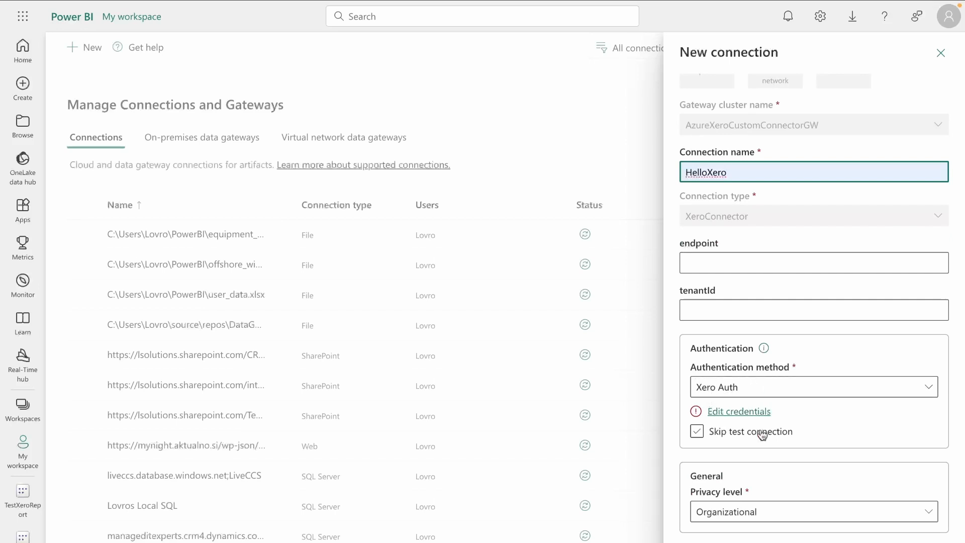
click(740, 413)
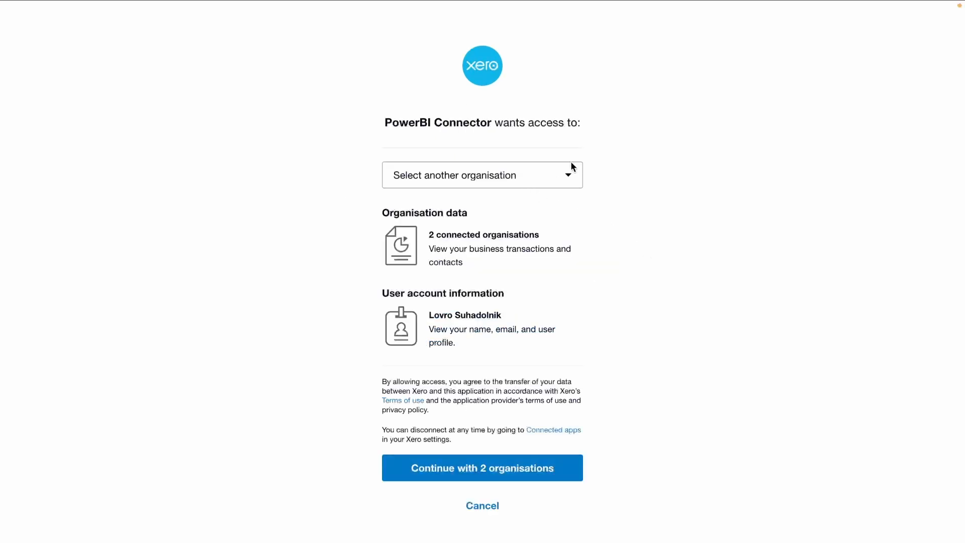
Step: Grant the PowerBI Connector access to both Xero organisations, then expand Gateway and cloud connections
click(538, 175)
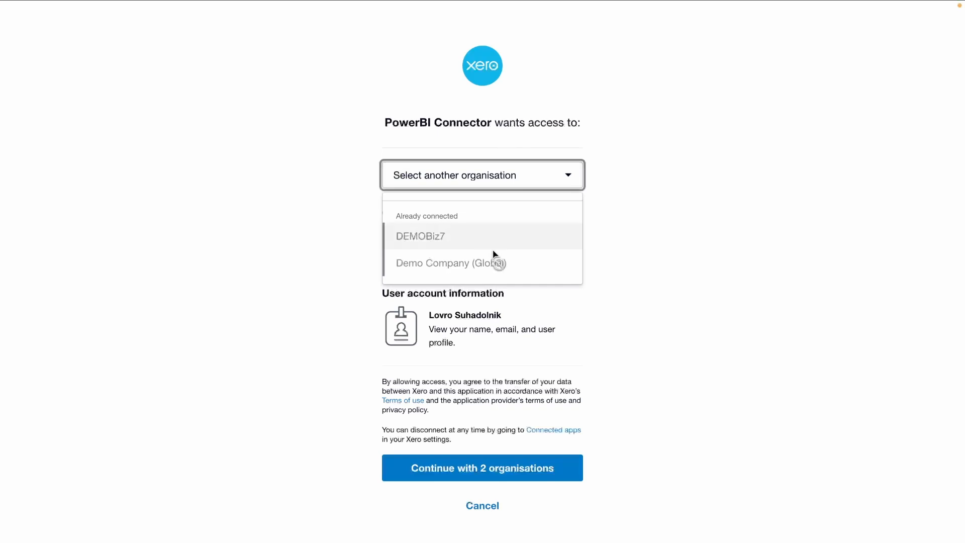
click(656, 219)
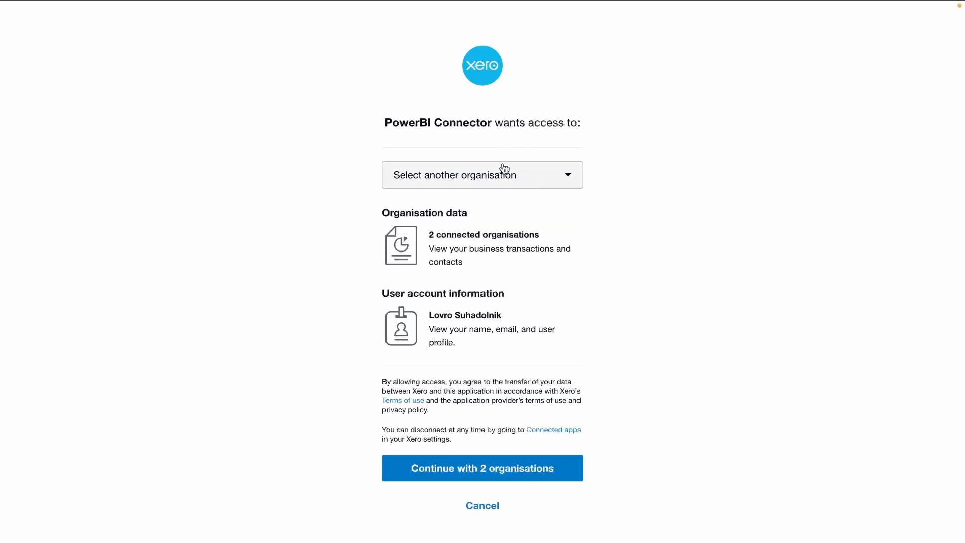
click(553, 478)
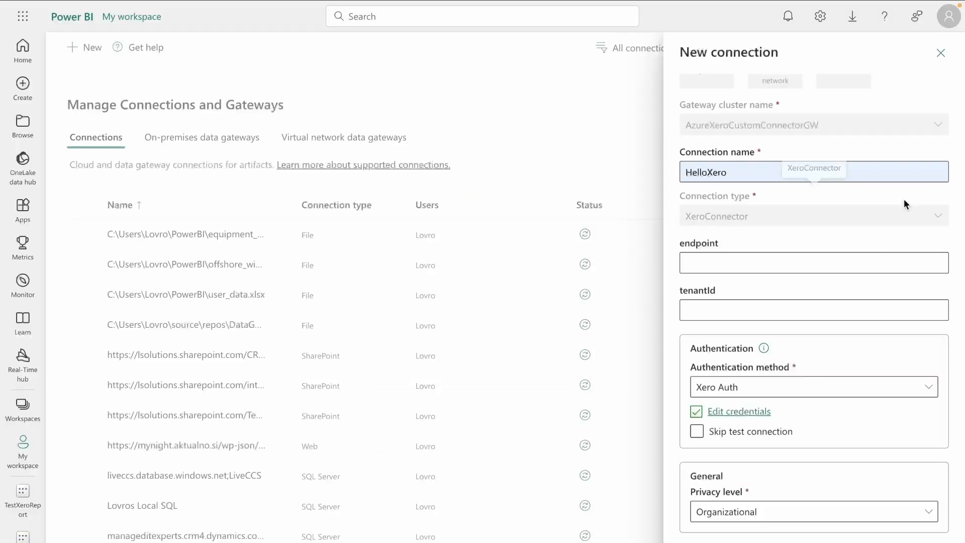
scroll(823, 267, up, 1)
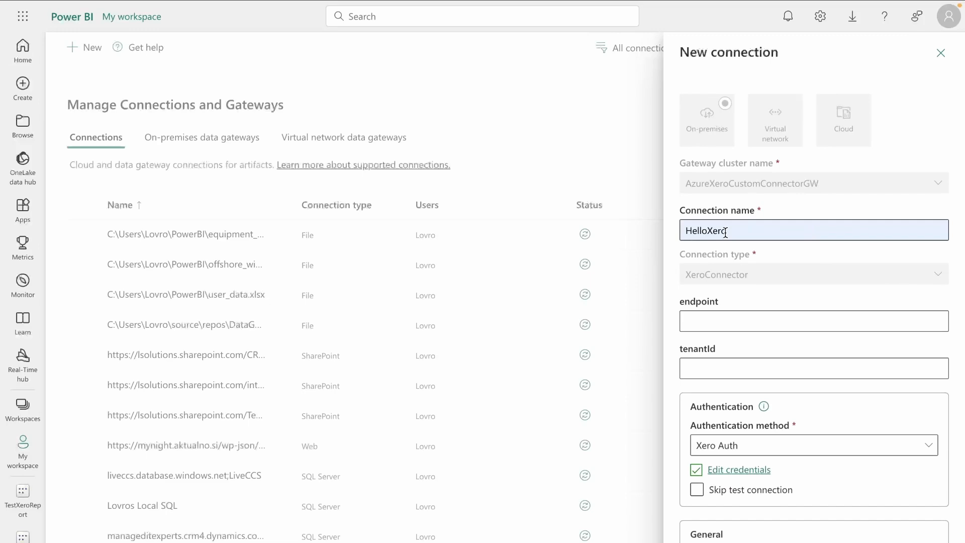
scroll(725, 232, down, 1)
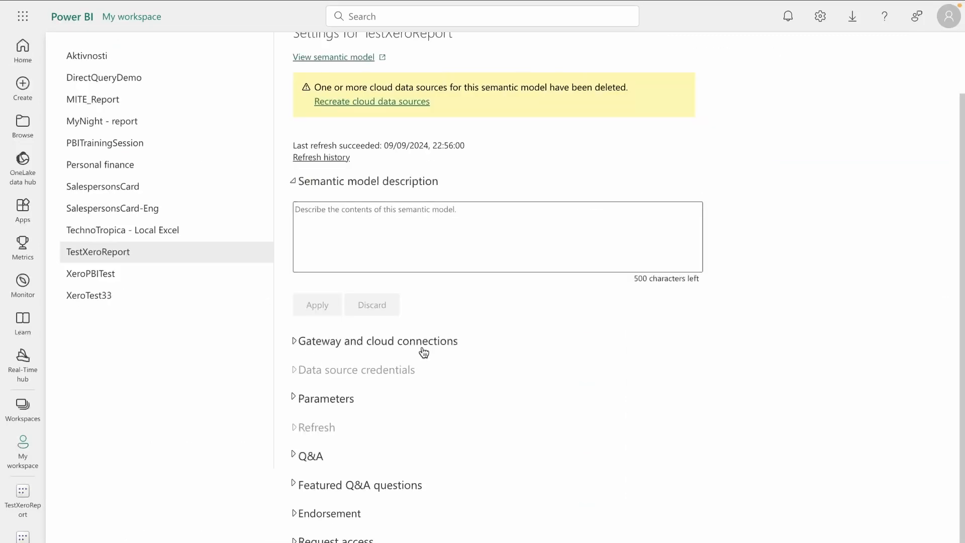
click(433, 344)
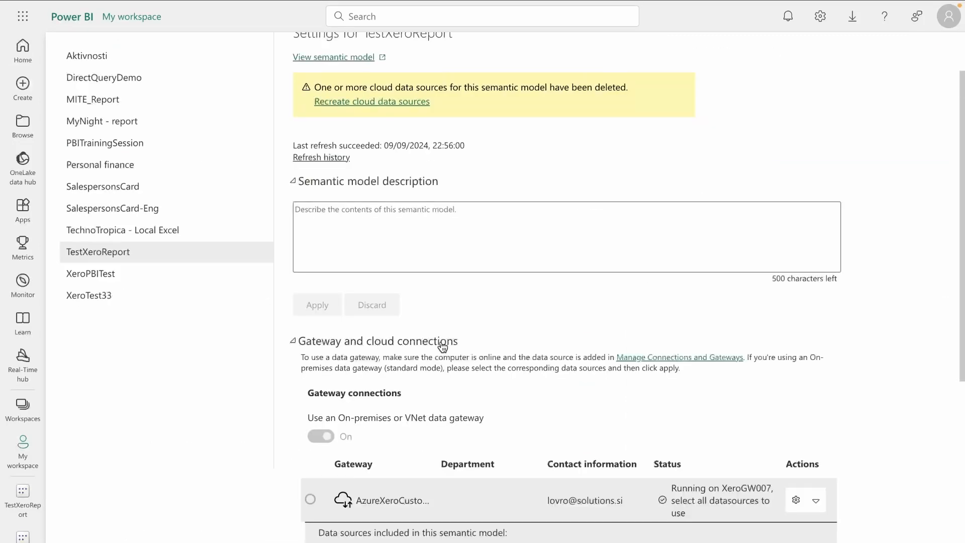
Step: Set the XeroConnector source's Maps to value to HelloXero, apply it, and expand Refresh
scroll(443, 347, down, 4)
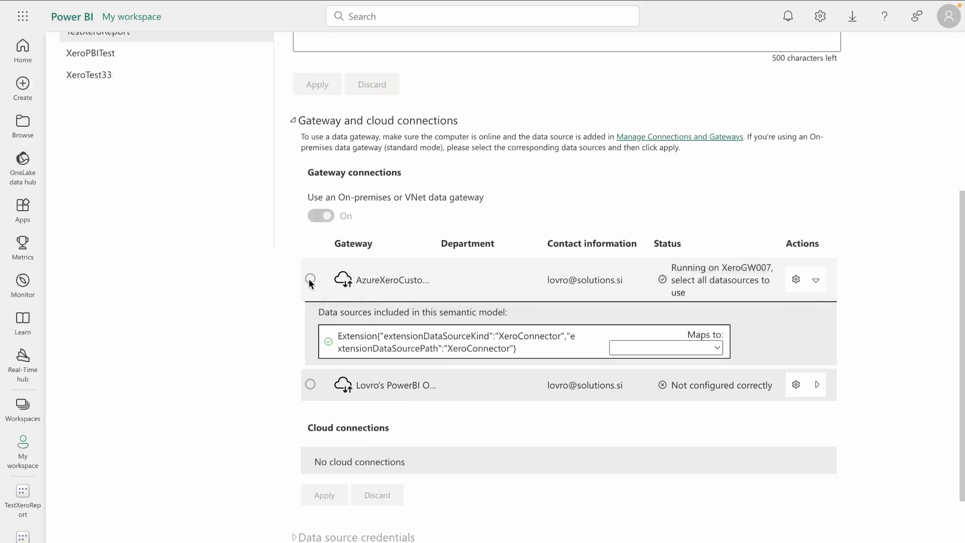
click(706, 348)
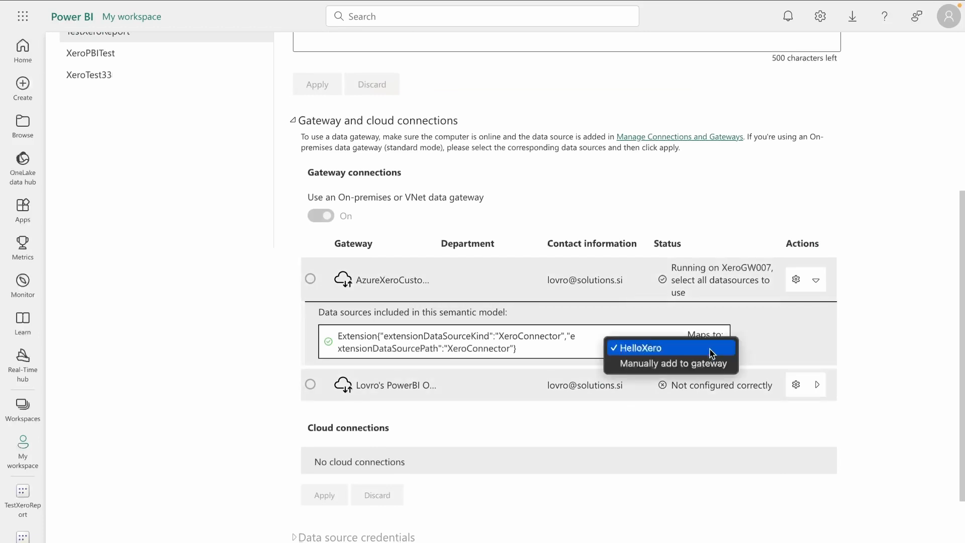
click(653, 352)
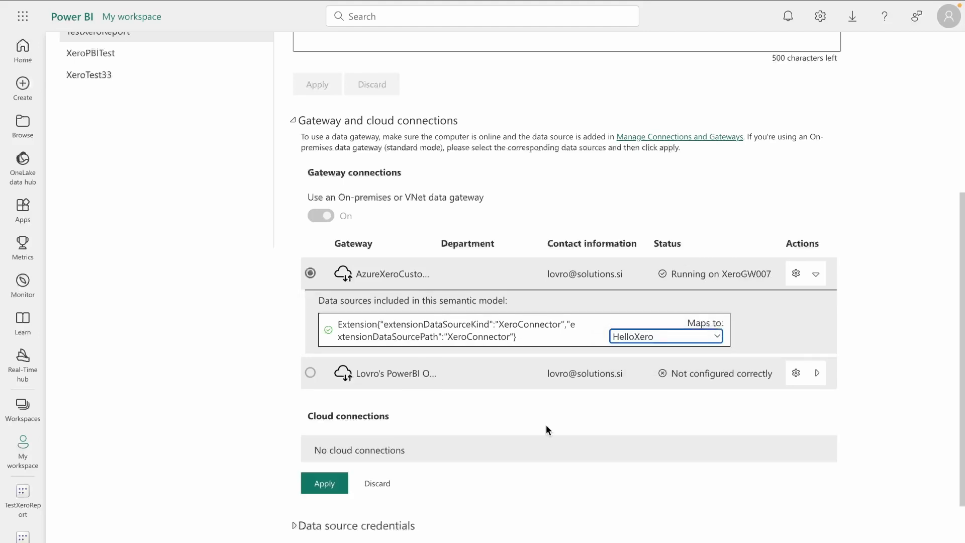
click(334, 489)
scroll(323, 390, down, 3)
click(320, 406)
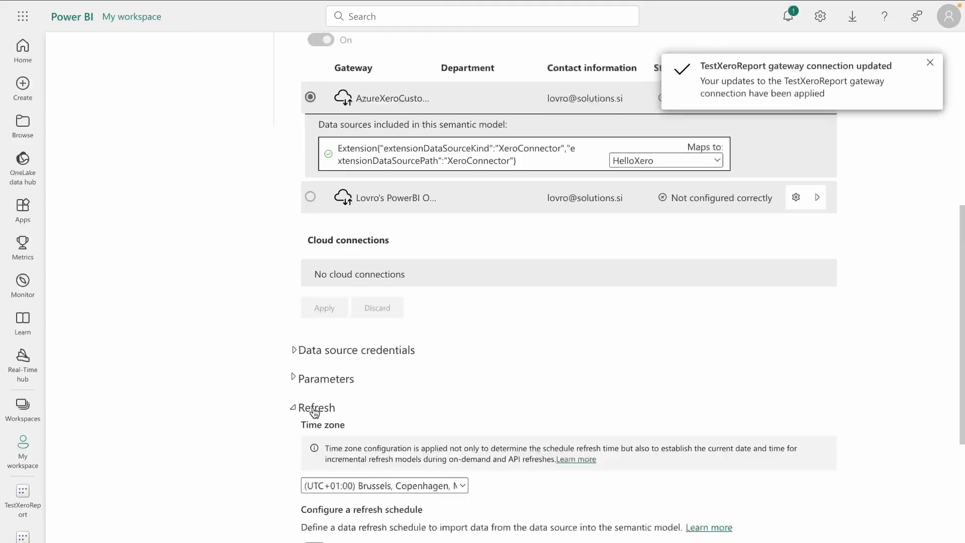
scroll(315, 411, down, 3)
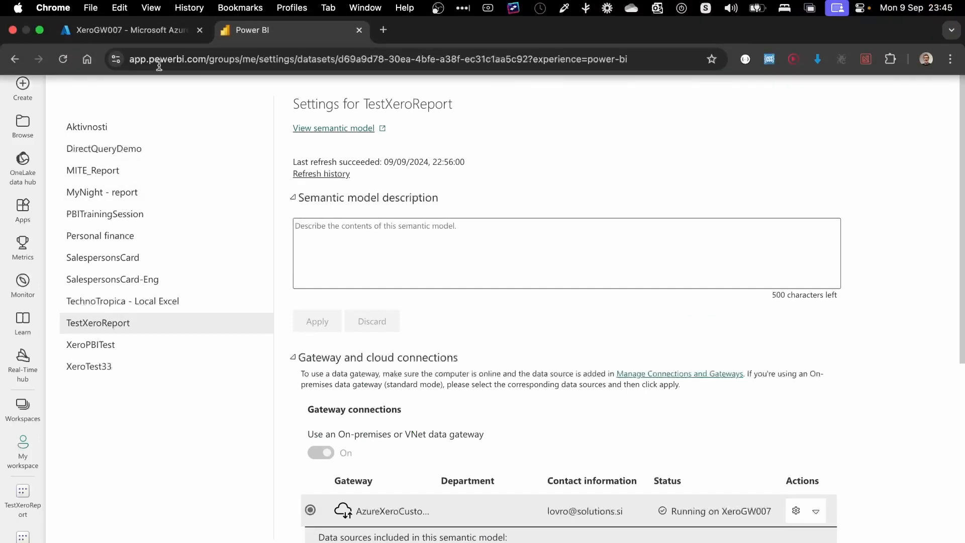
Step: Open the TestXeroReport semantic model from My workspace and run Refresh now
click(23, 452)
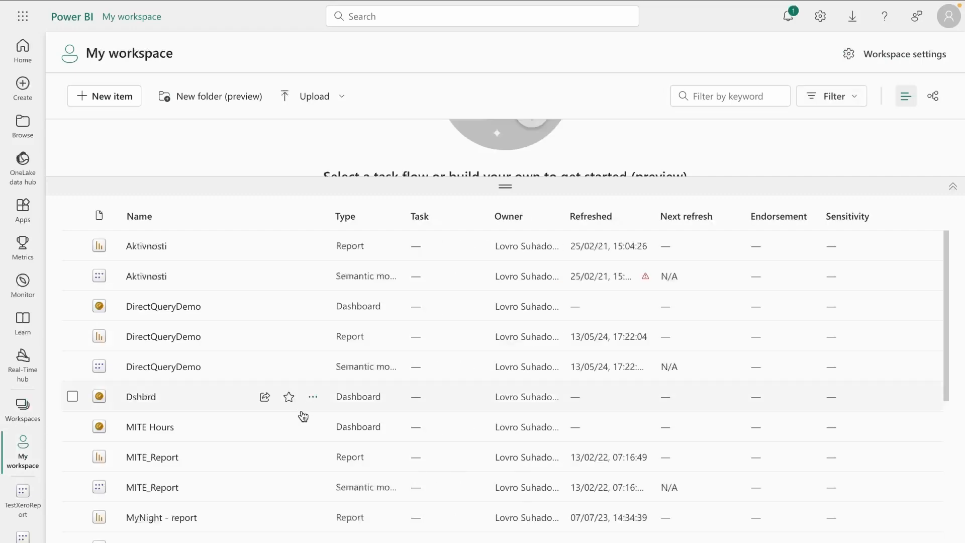
scroll(240, 458, down, 5)
scroll(239, 458, down, 3)
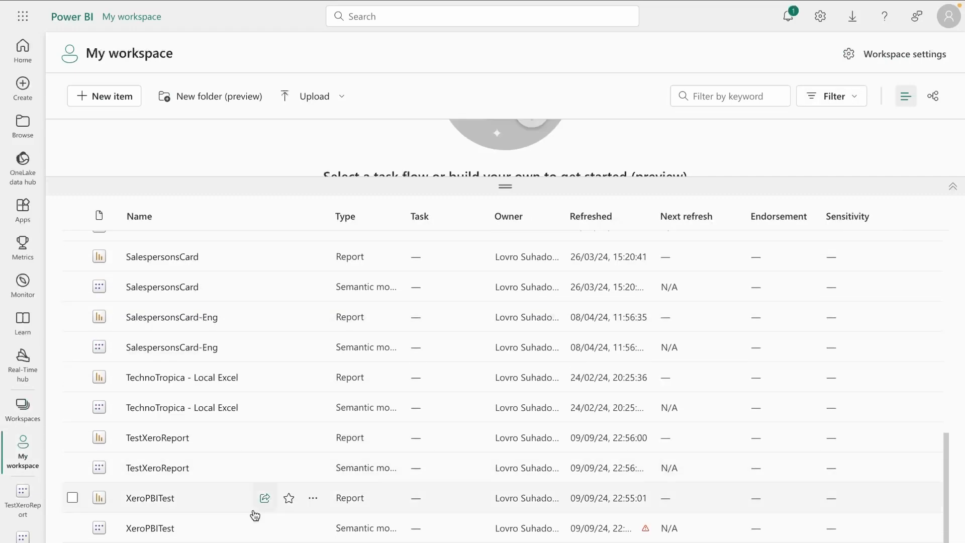
click(167, 467)
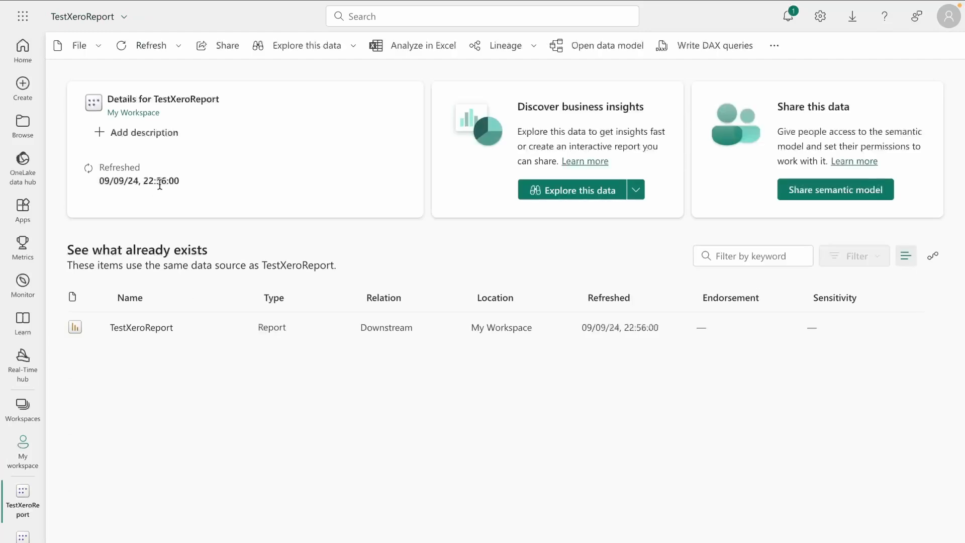
click(155, 45)
click(171, 70)
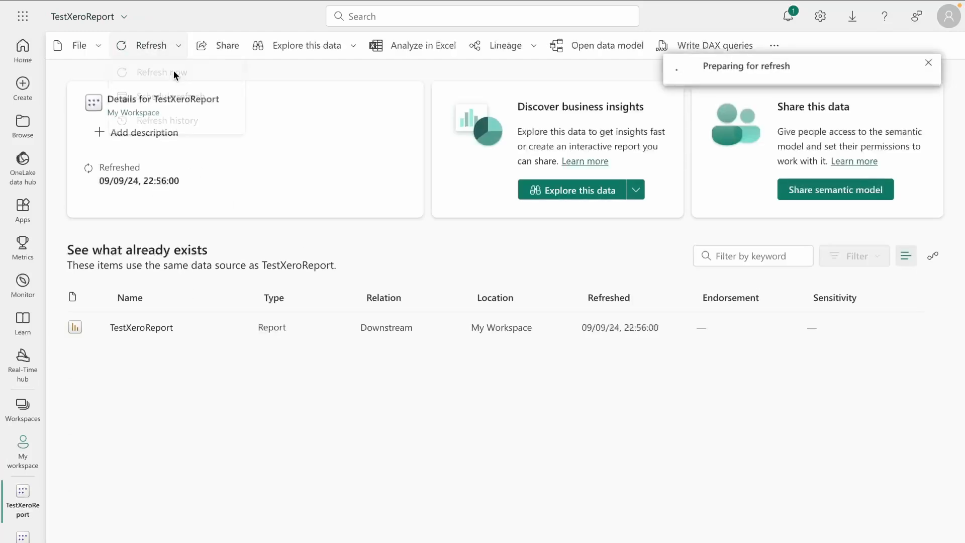